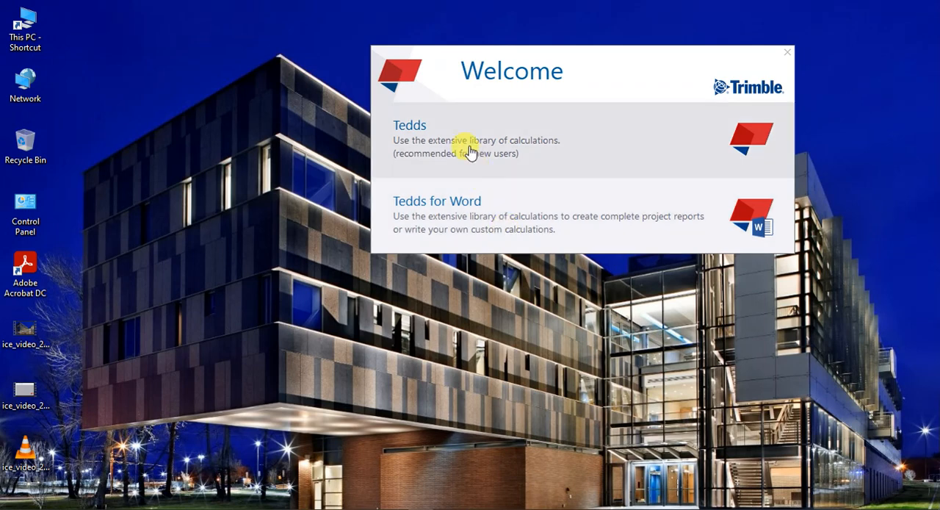
Step: Start Tedds with its calculation library, dismiss the start page and begin a new document
click(470, 151)
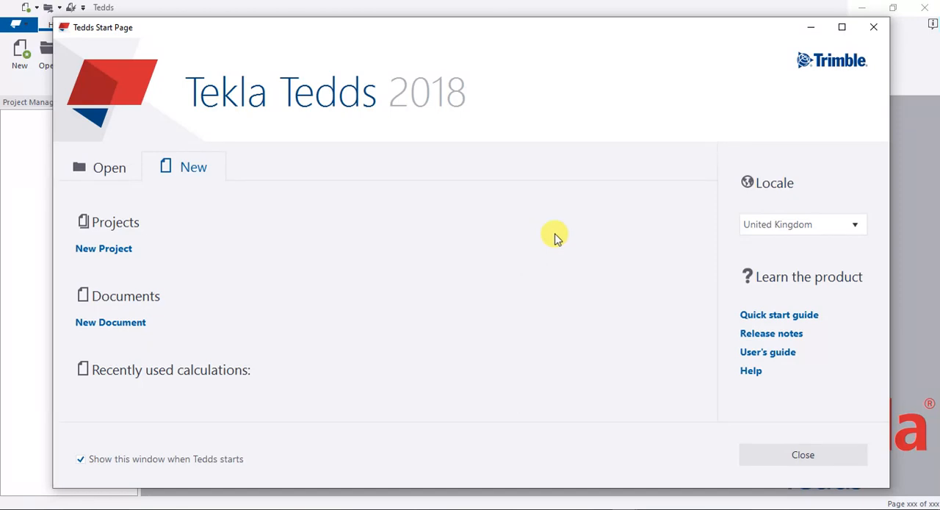
click(879, 28)
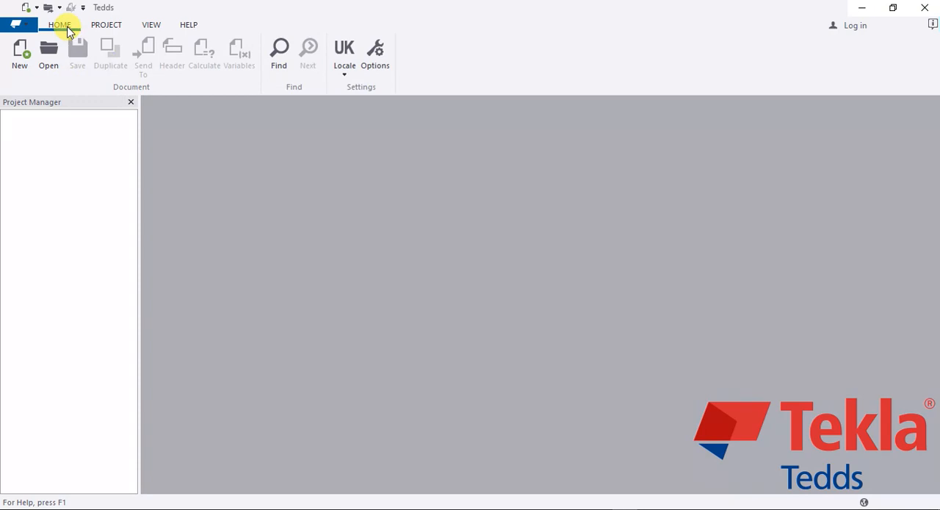
click(16, 26)
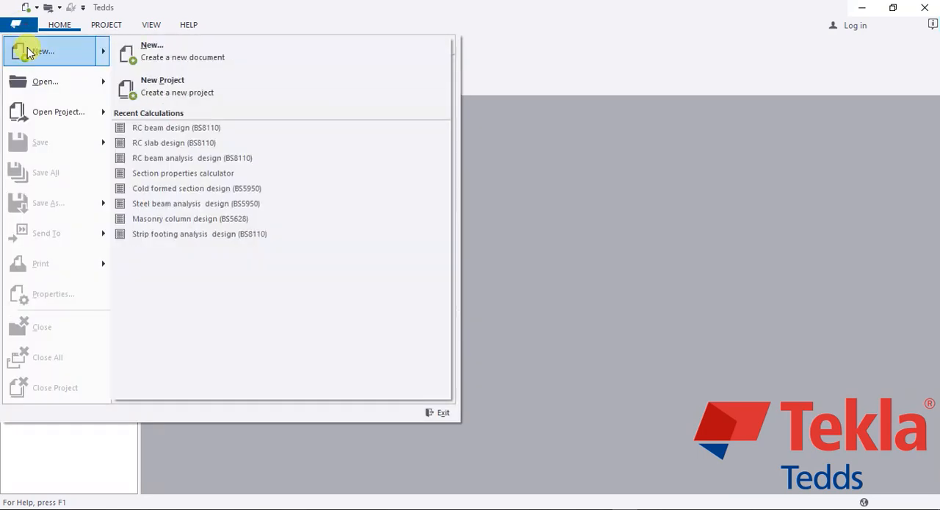
click(27, 49)
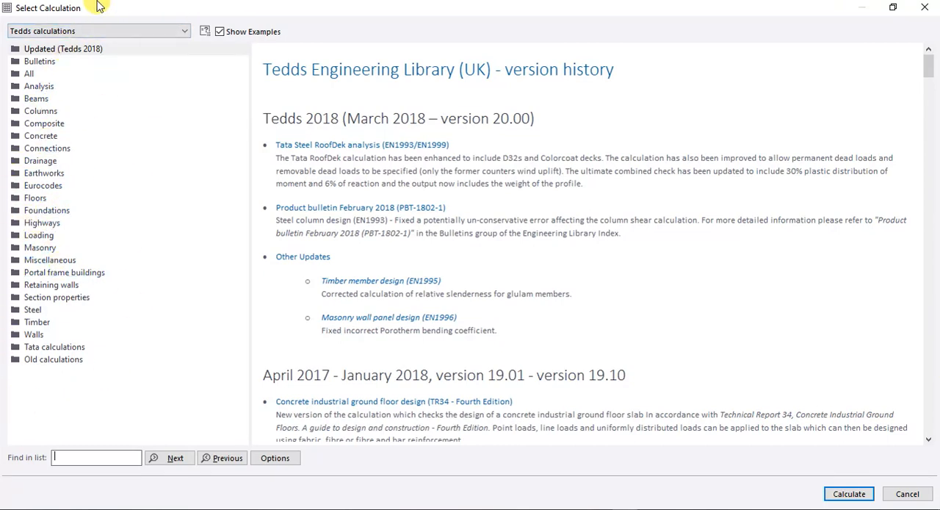
Step: Expand the Beams category and examine the beam calculations it offers
click(32, 102)
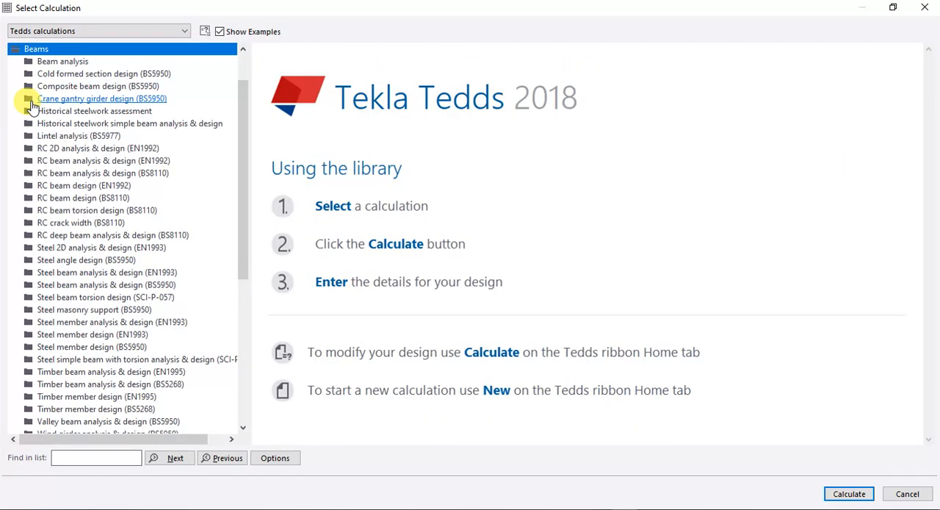
scroll(45, 114, down, 7)
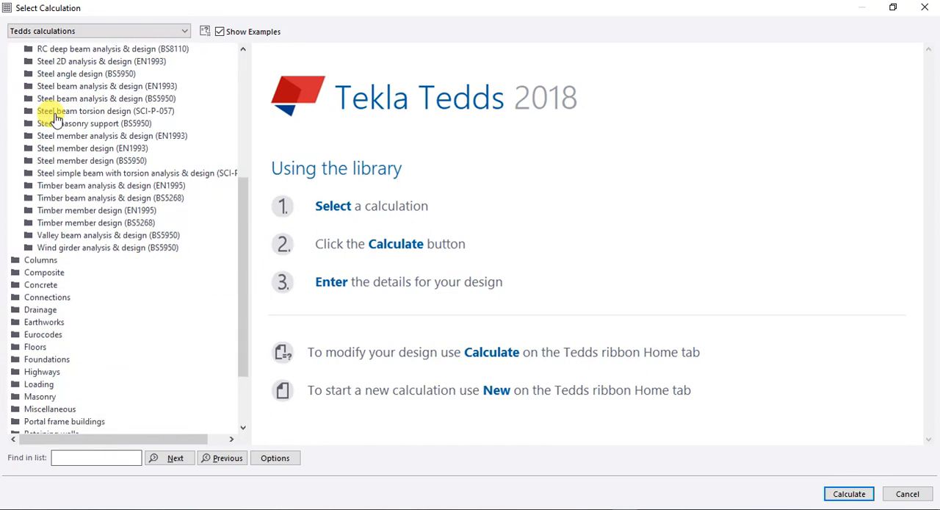
scroll(55, 117, up, 5)
scroll(55, 120, up, 3)
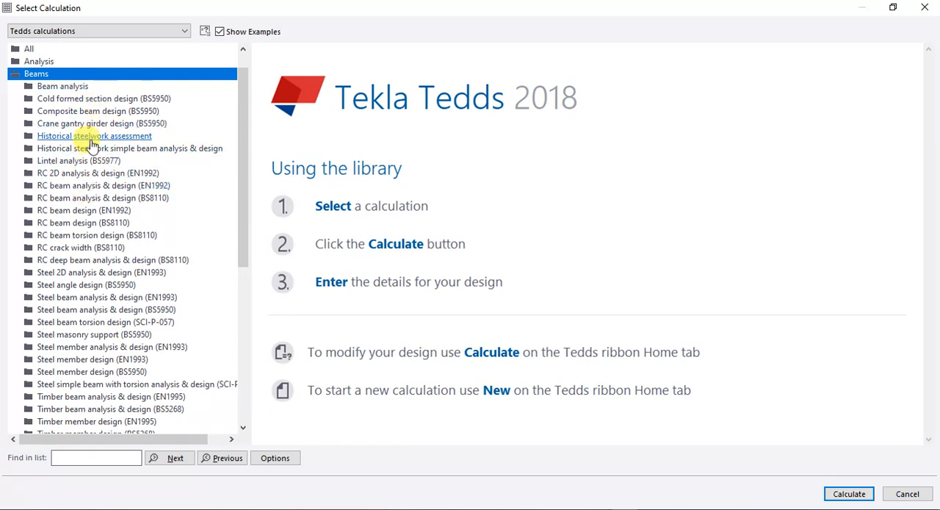
scroll(92, 145, up, 1)
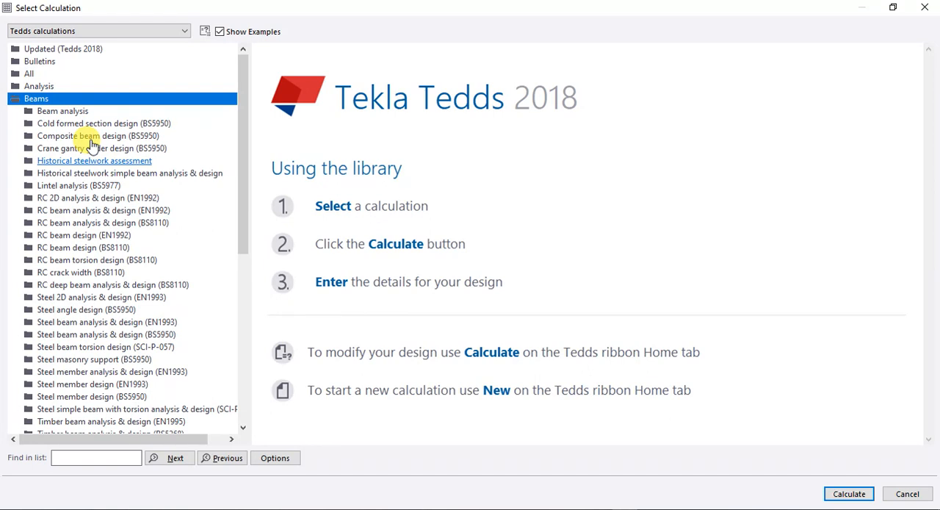
scroll(92, 145, down, 1)
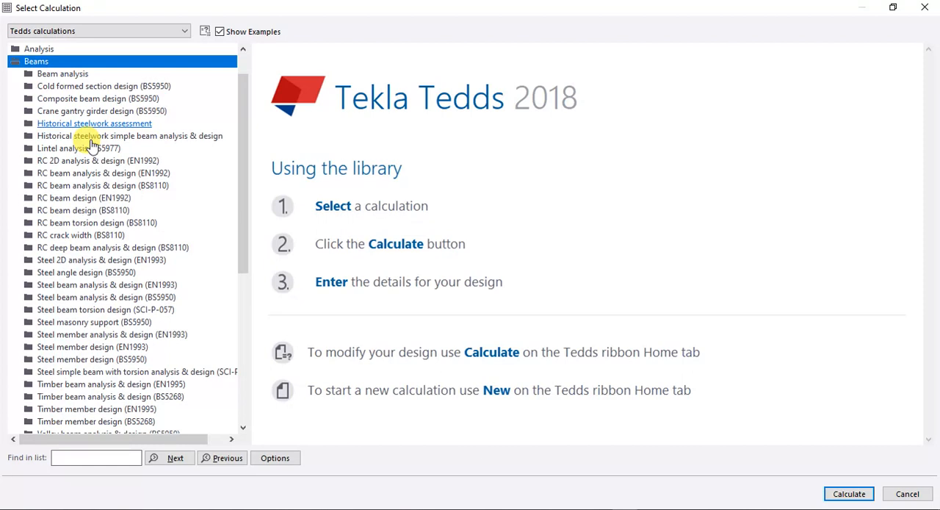
scroll(92, 145, down, 6)
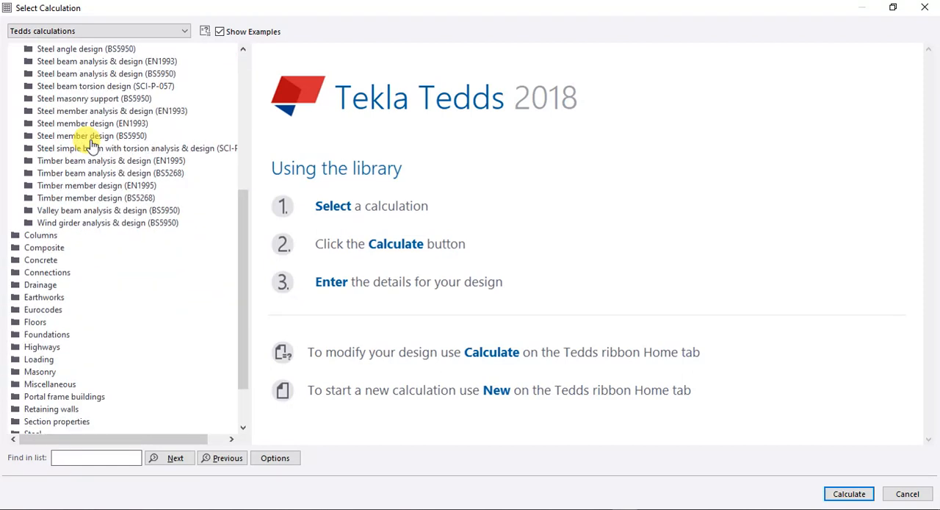
scroll(92, 145, up, 5)
scroll(92, 144, up, 2)
scroll(92, 145, down, 1)
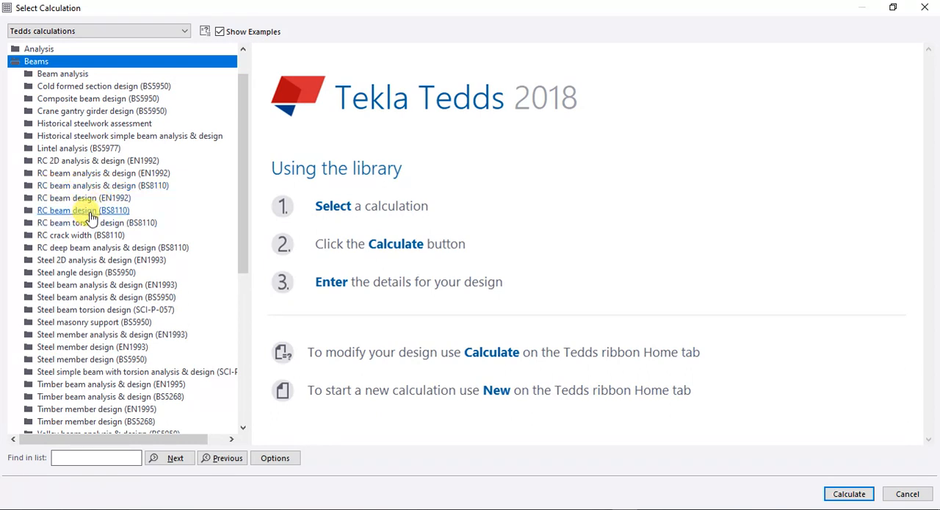
Step: Select the RC beam design (BS8110) calculation from the Beams category and start calculating
click(71, 459)
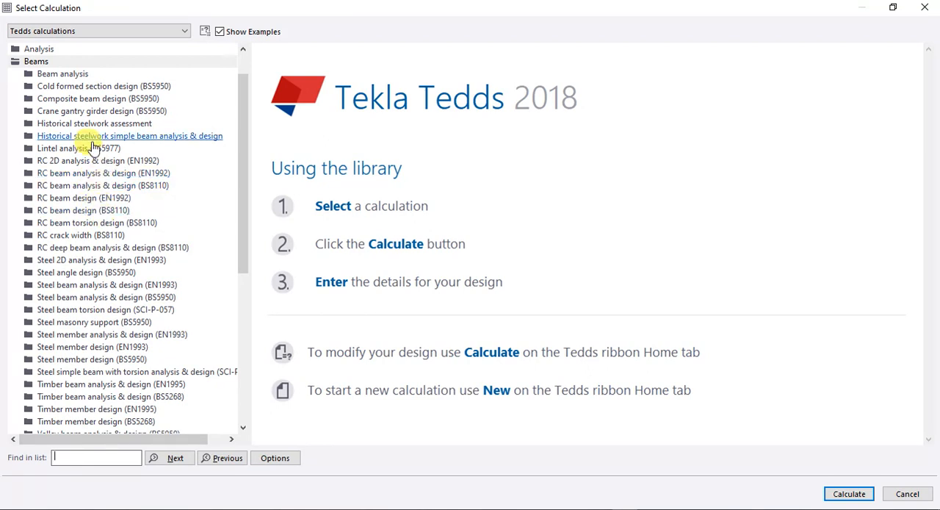
scroll(88, 156, up, 1)
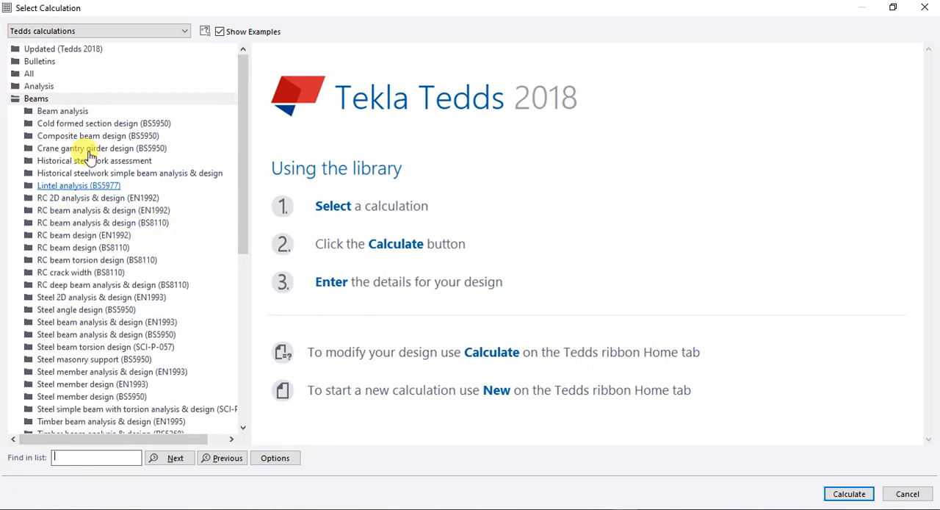
click(86, 251)
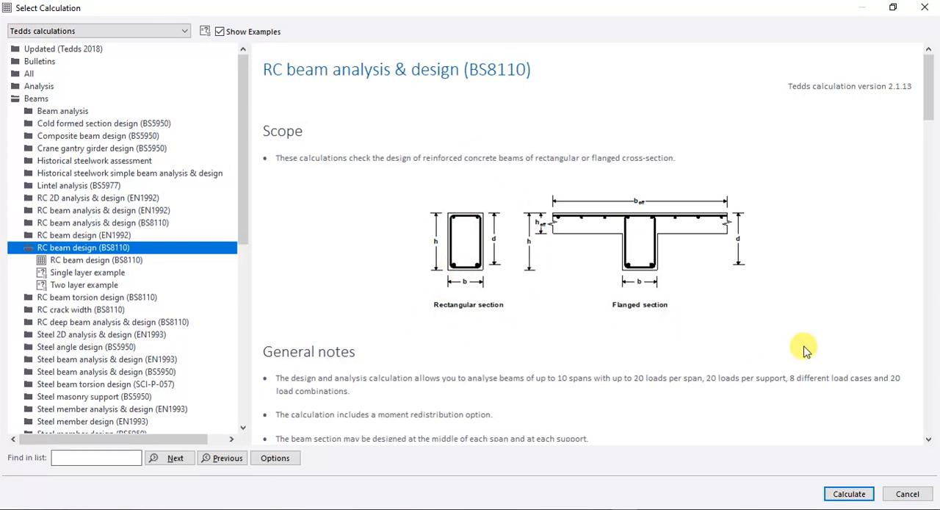
click(845, 494)
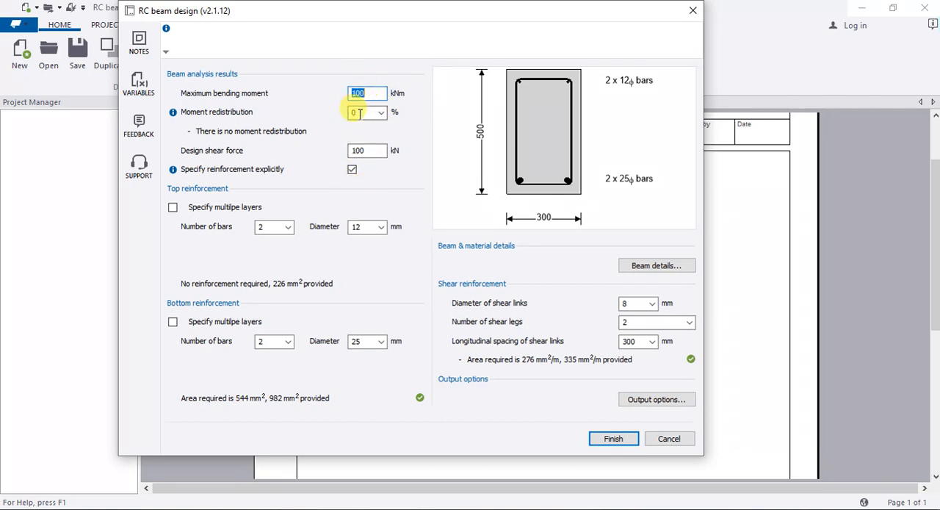
click(365, 151)
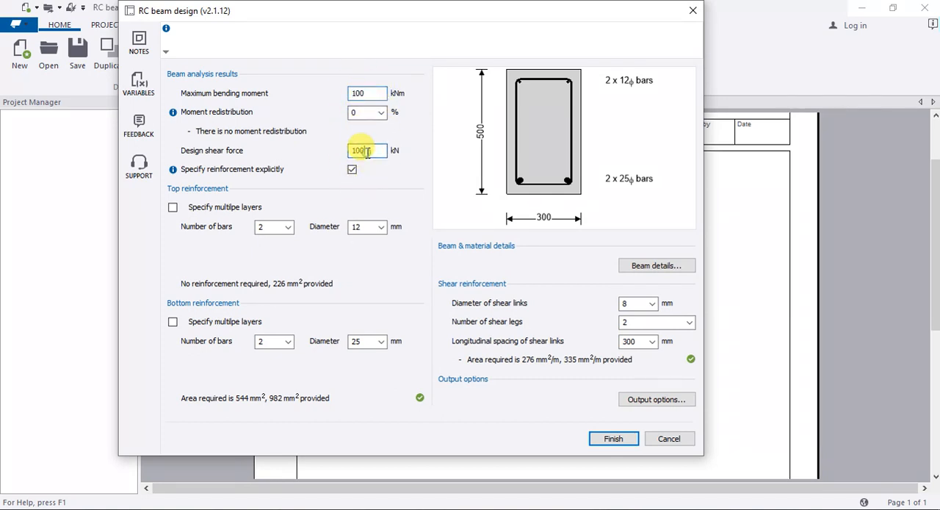
double_click(365, 150)
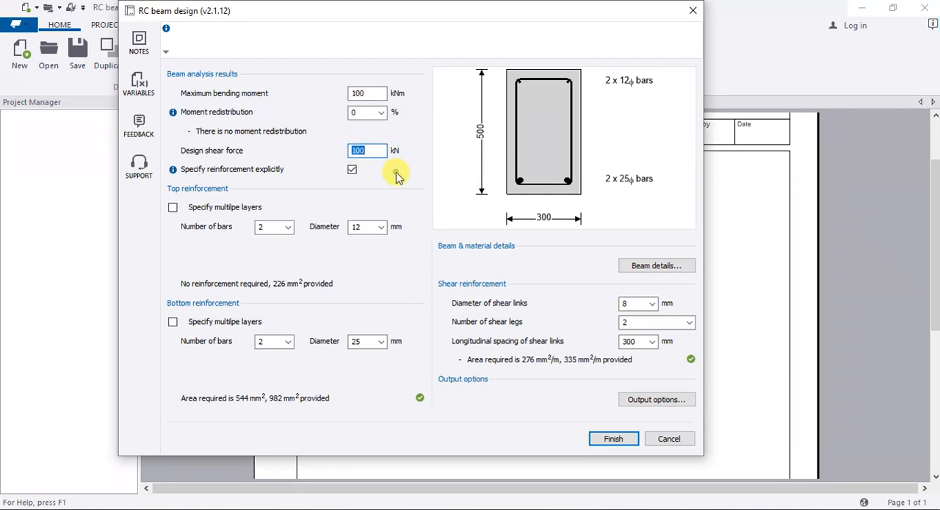
click(377, 149)
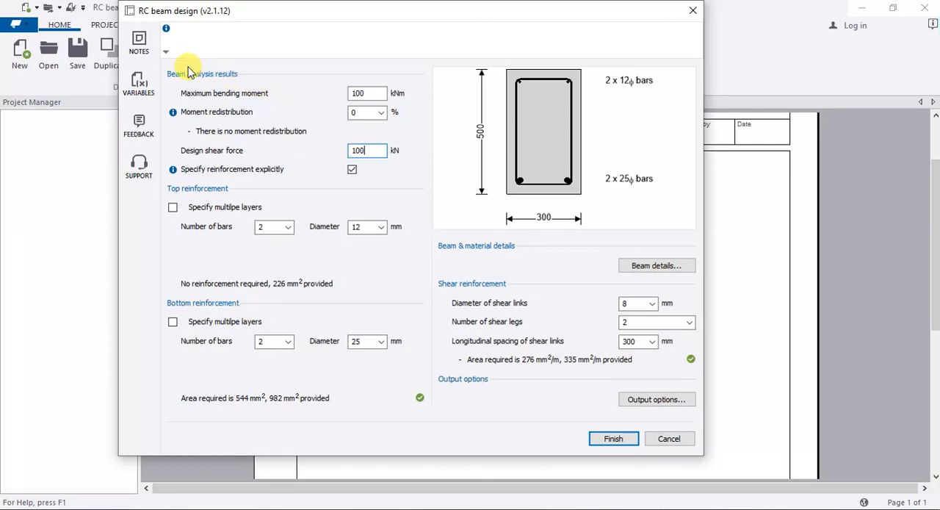
click(366, 94)
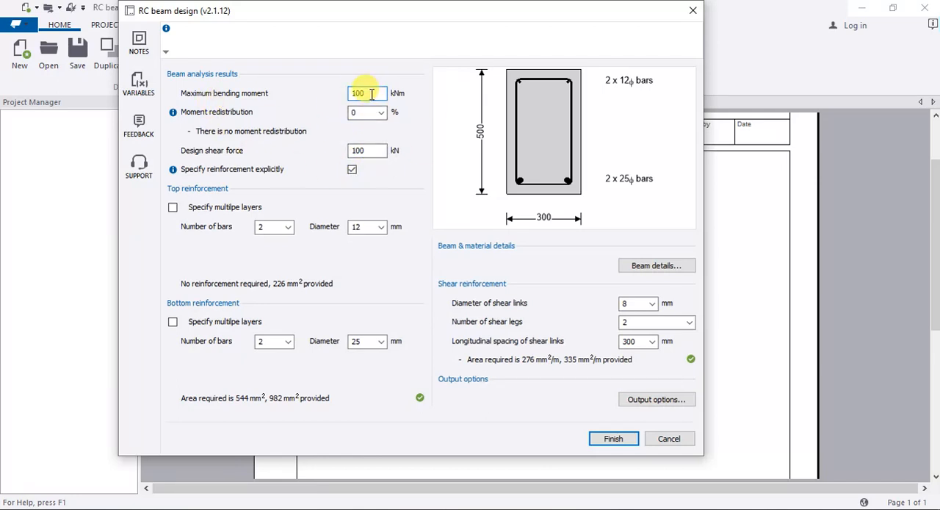
drag(372, 94, 346, 95)
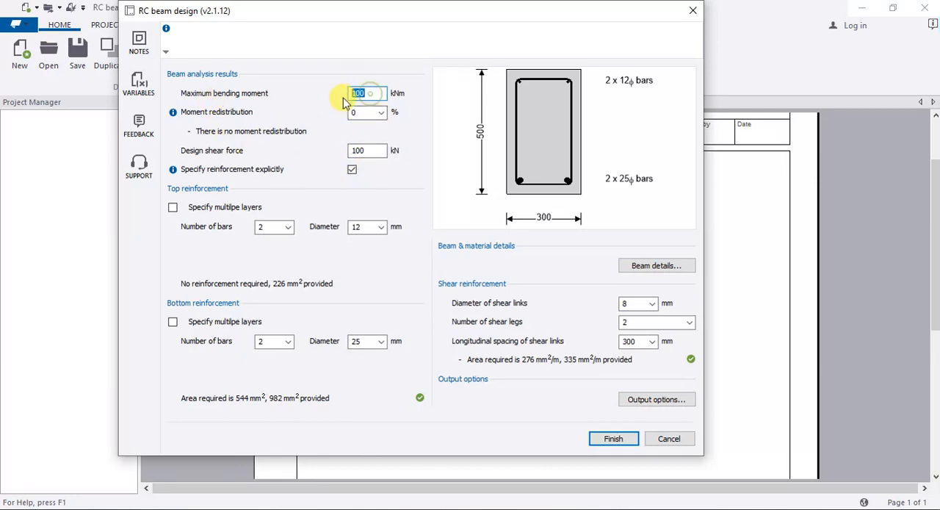
Step: Set the beam's moment redistribution to 0%
click(381, 115)
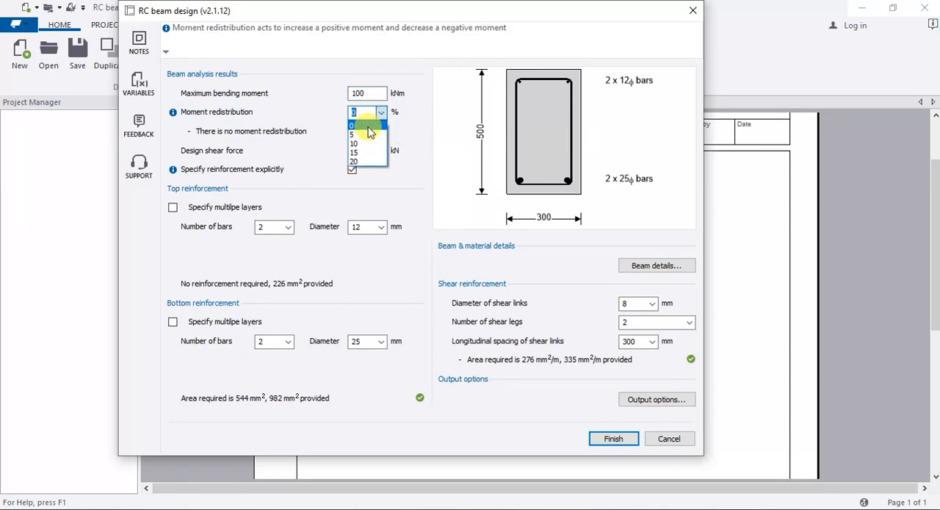
click(368, 126)
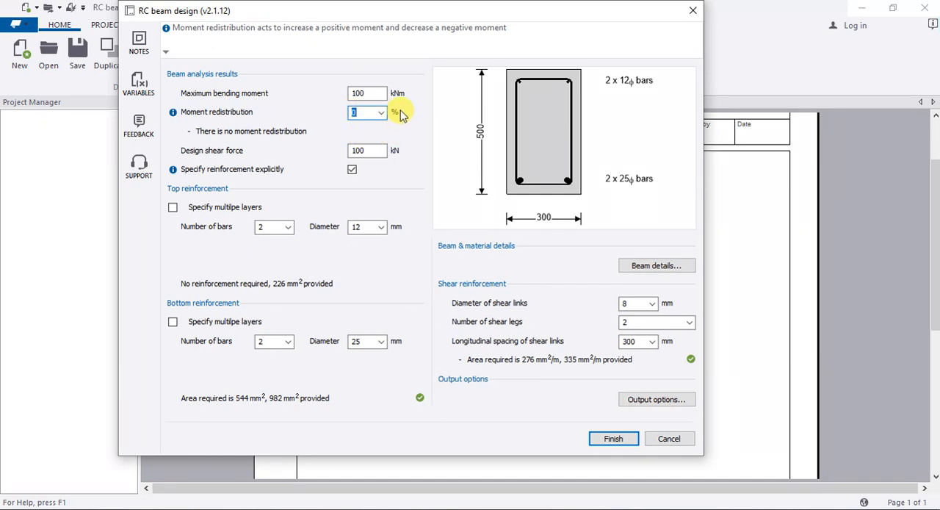
key(BackSpace)
drag(351, 107, 341, 109)
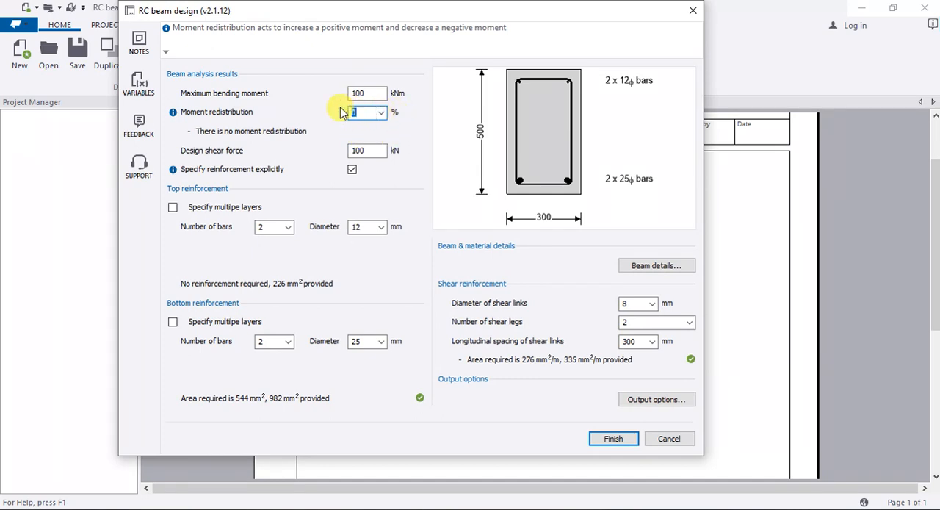
click(387, 133)
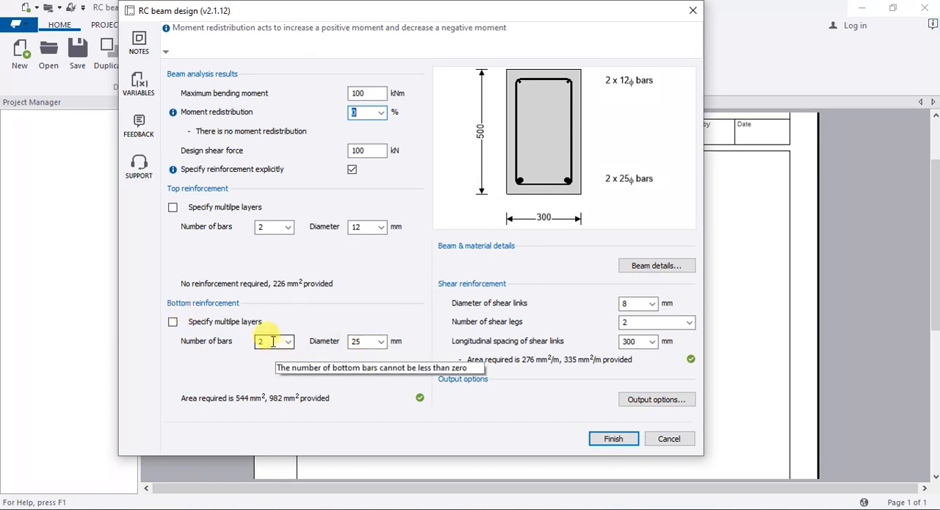
Step: Set the bottom reinforcement to 3 bars of 16 mm diameter
click(379, 344)
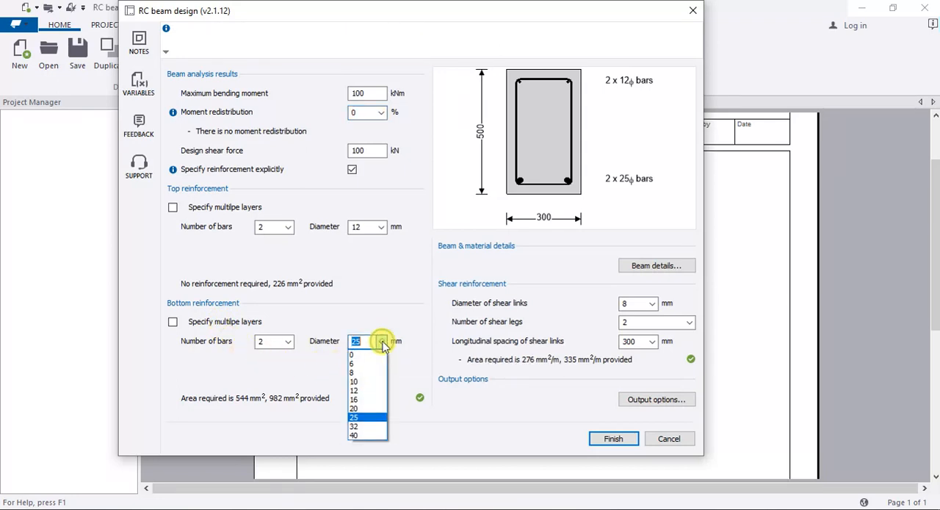
click(358, 400)
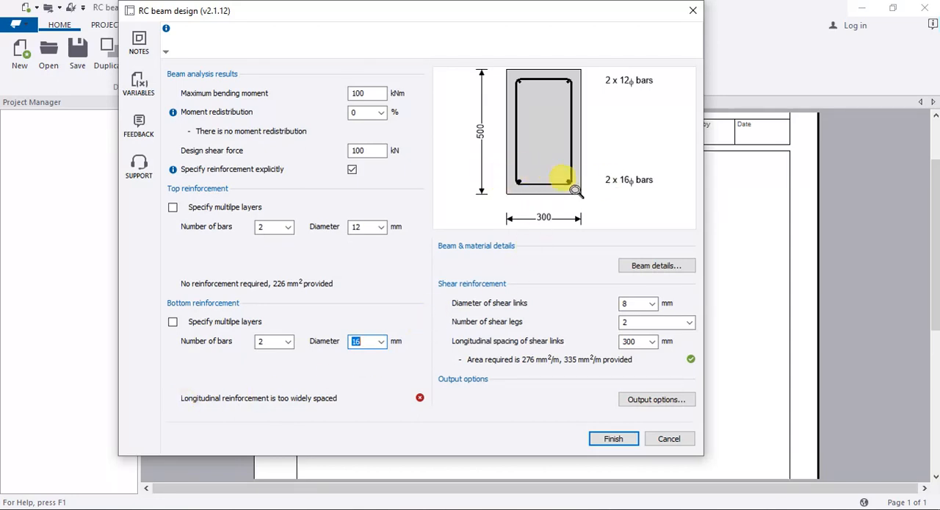
click(288, 343)
click(272, 377)
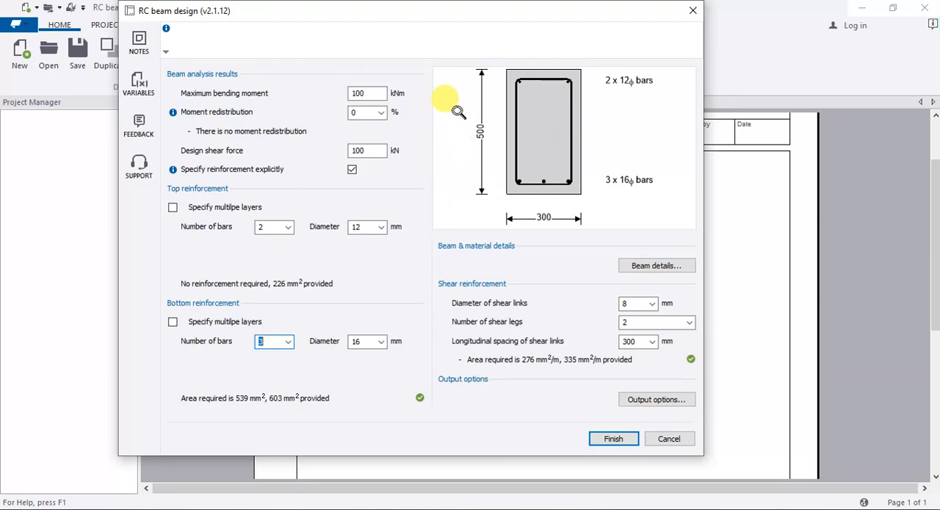
Step: Open the beam details and set the rectangular section's width to 200 mm
click(639, 268)
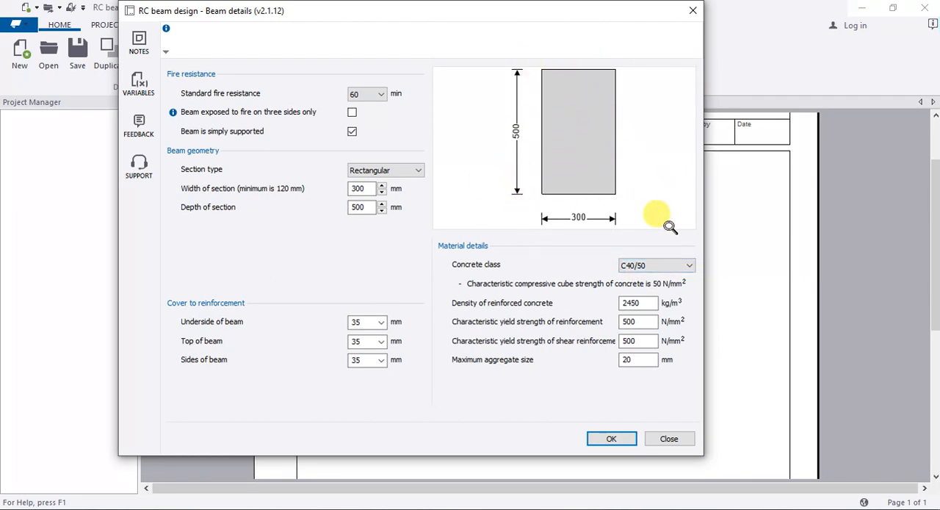
click(383, 193)
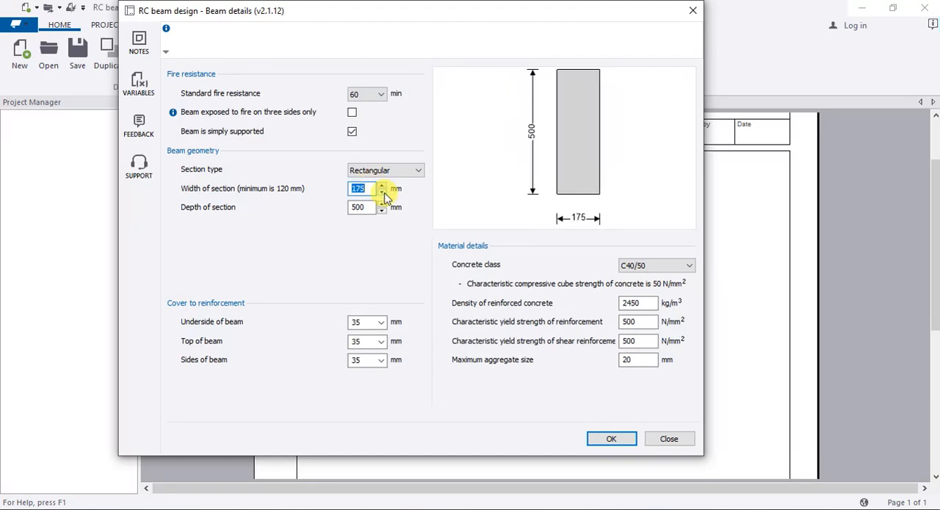
click(382, 185)
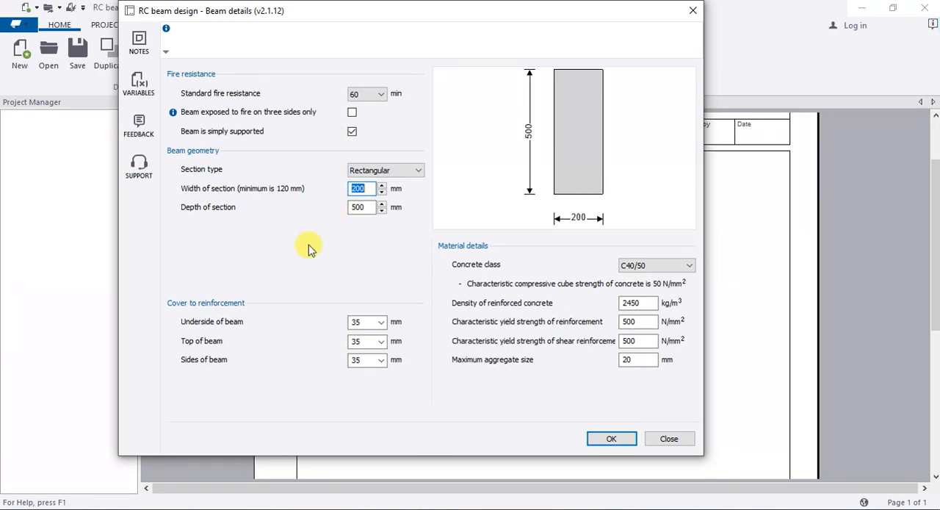
Step: Set the reinforcement cover to 20 mm at the underside, top and sides of the beam
click(379, 322)
click(376, 335)
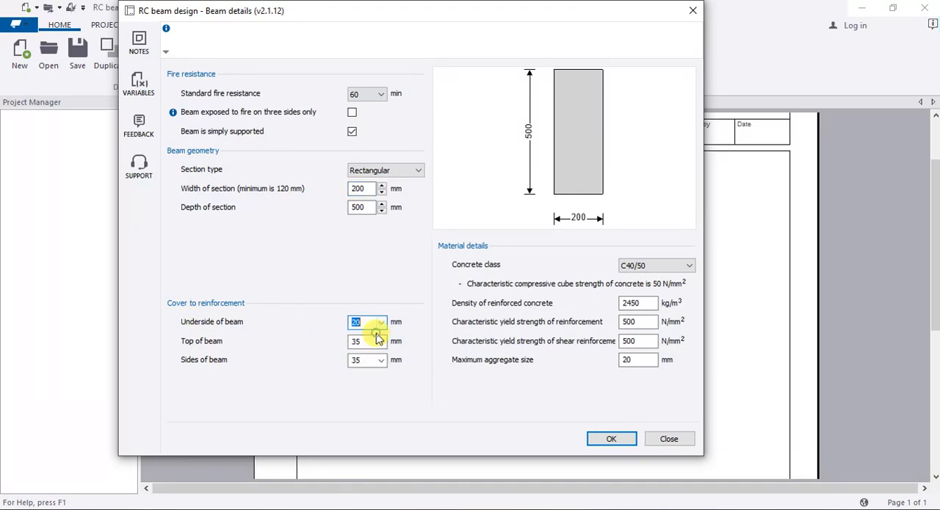
click(381, 342)
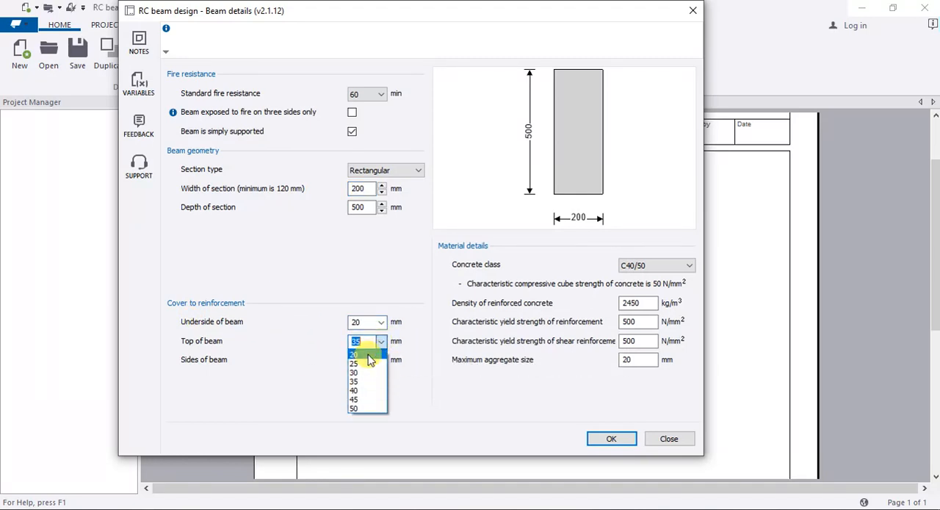
click(370, 358)
click(380, 360)
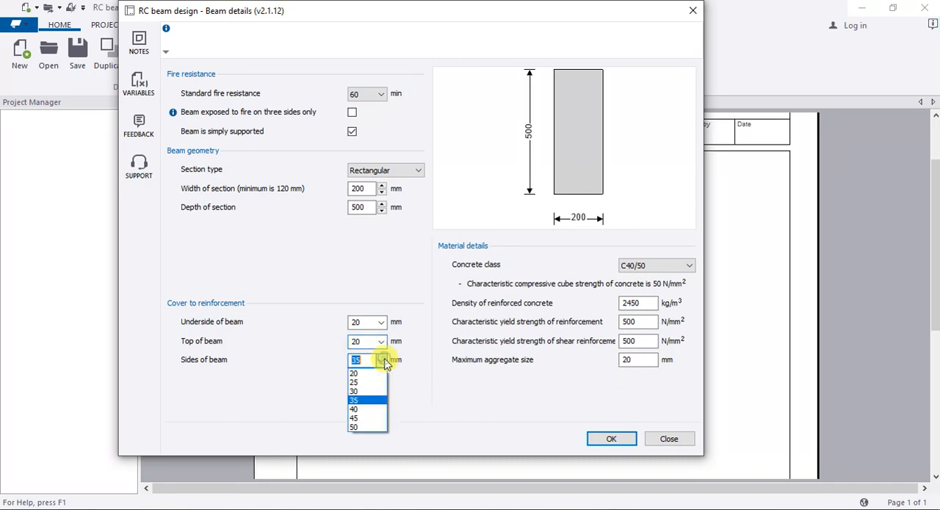
click(376, 374)
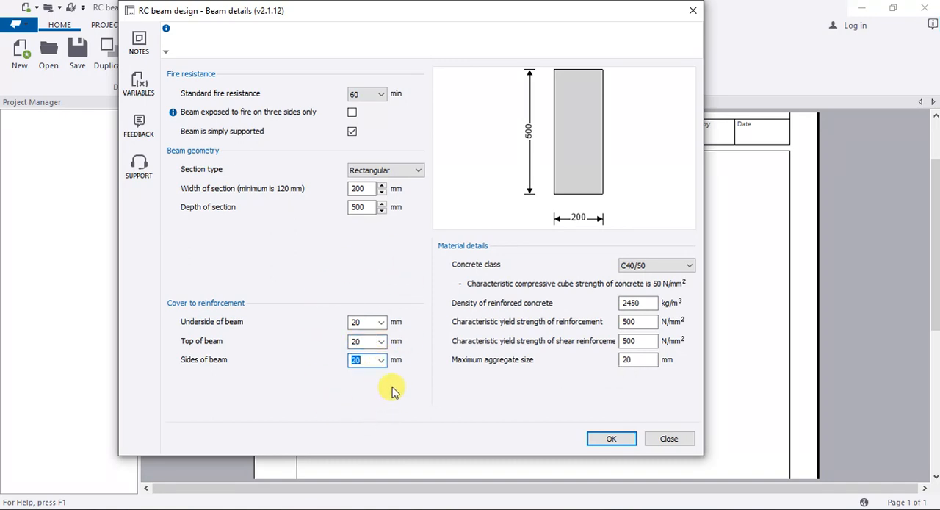
Step: Set the beam's concrete class to C20/25 and accept the beam details with the other material values as given
click(688, 266)
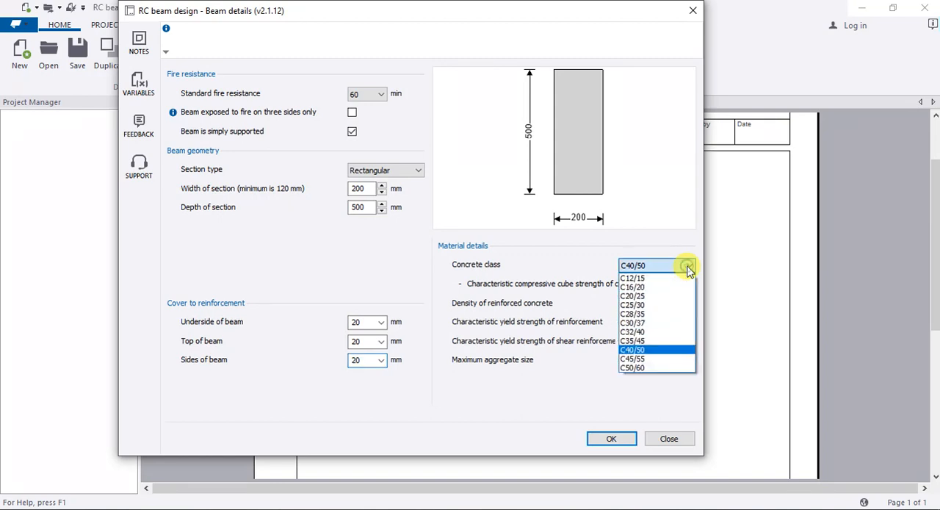
click(657, 297)
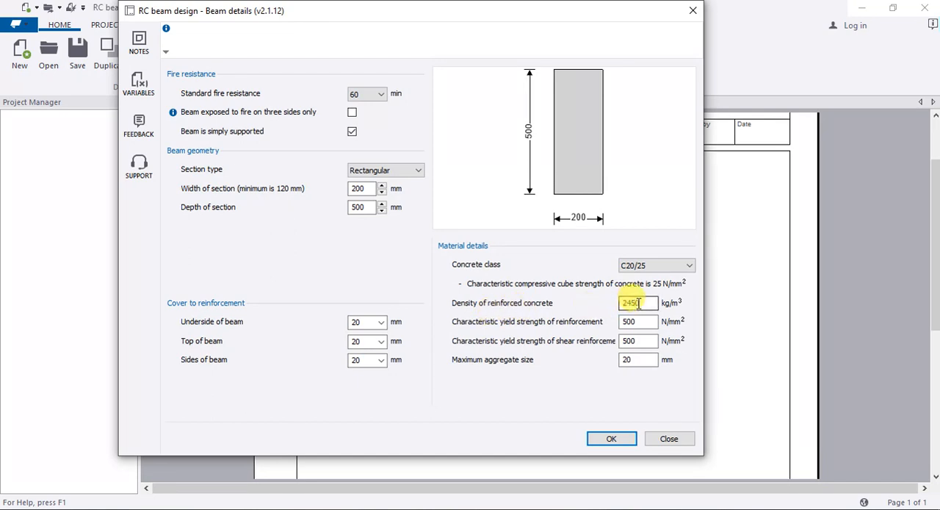
double_click(638, 303)
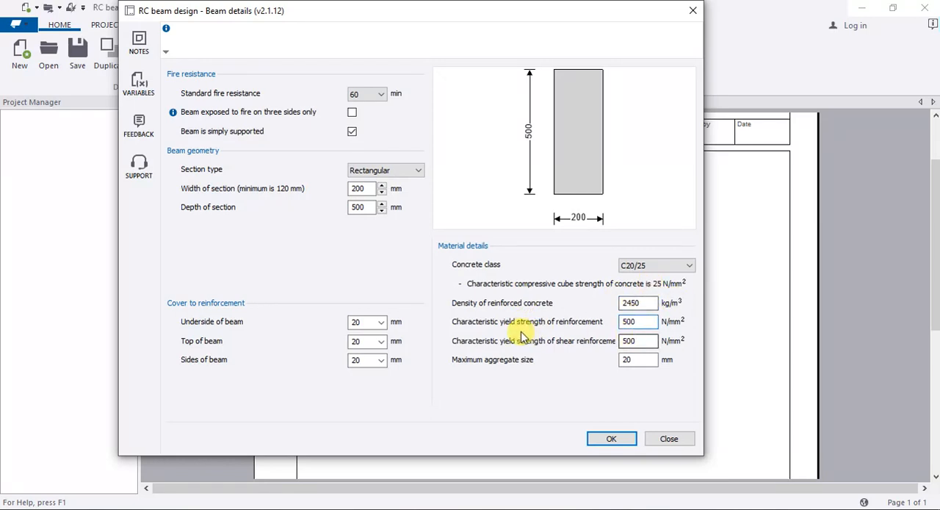
click(642, 340)
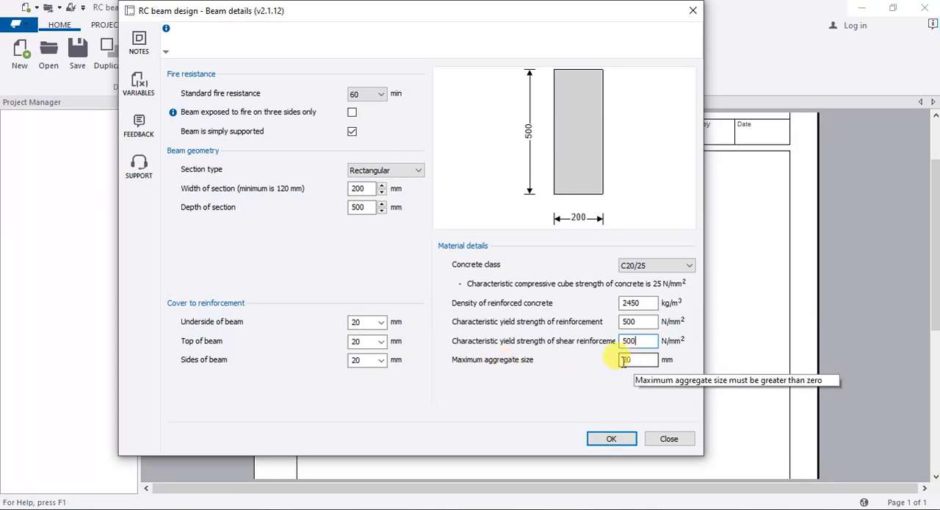
click(612, 440)
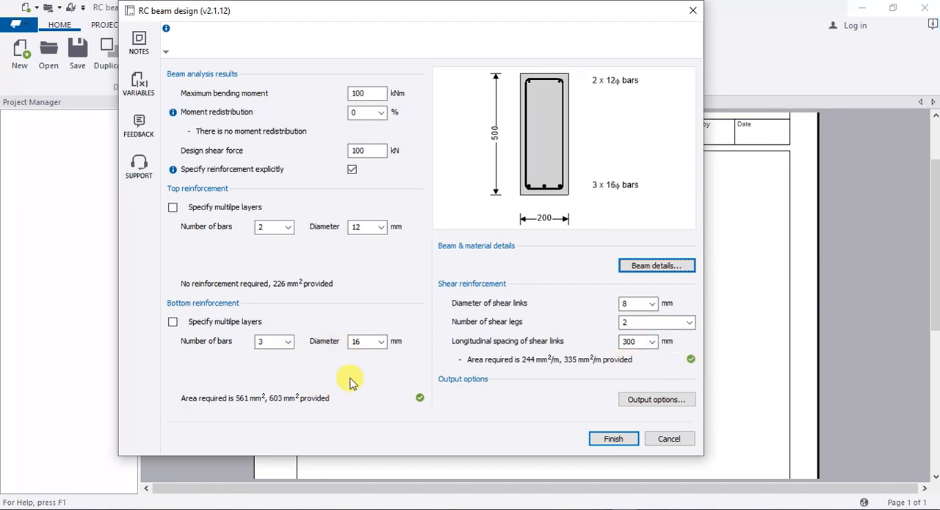
Step: Keep the output level at Full with the member section sketch included, and finish the beam design to generate the calculation
click(638, 405)
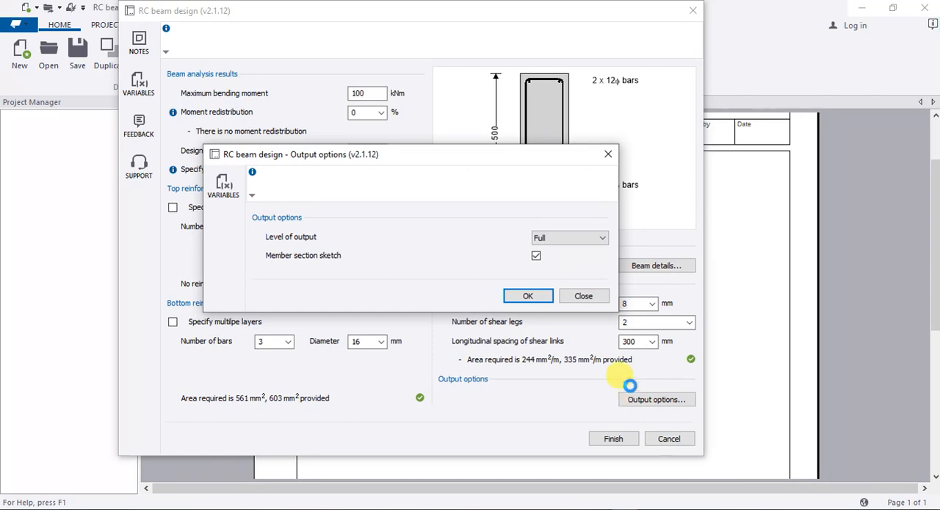
click(603, 239)
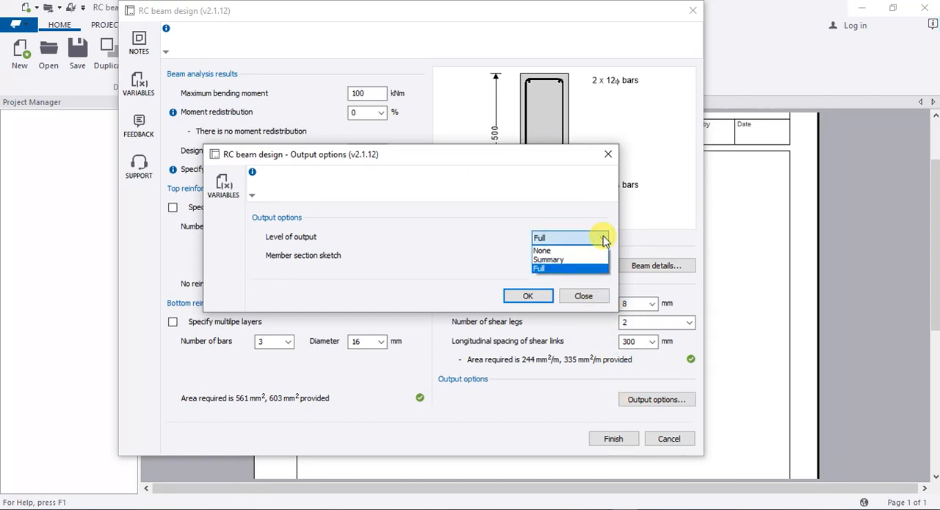
click(390, 246)
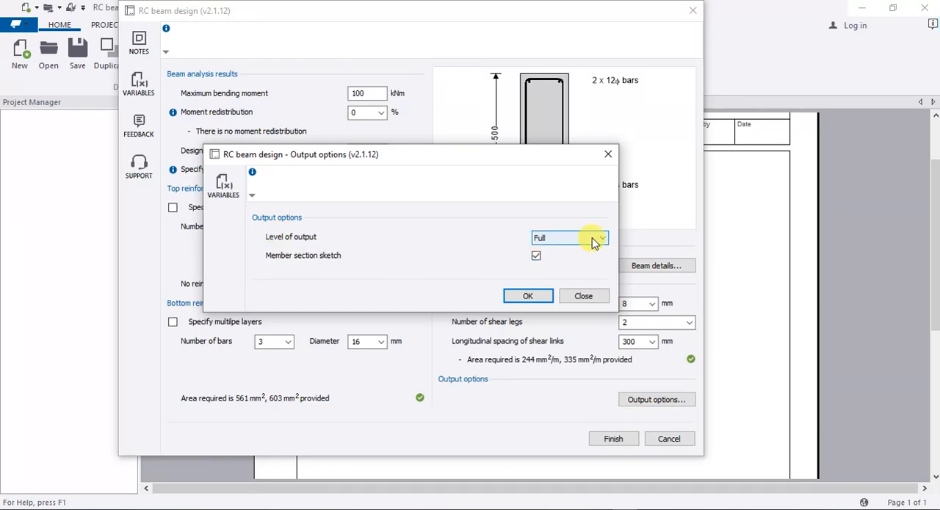
click(536, 256)
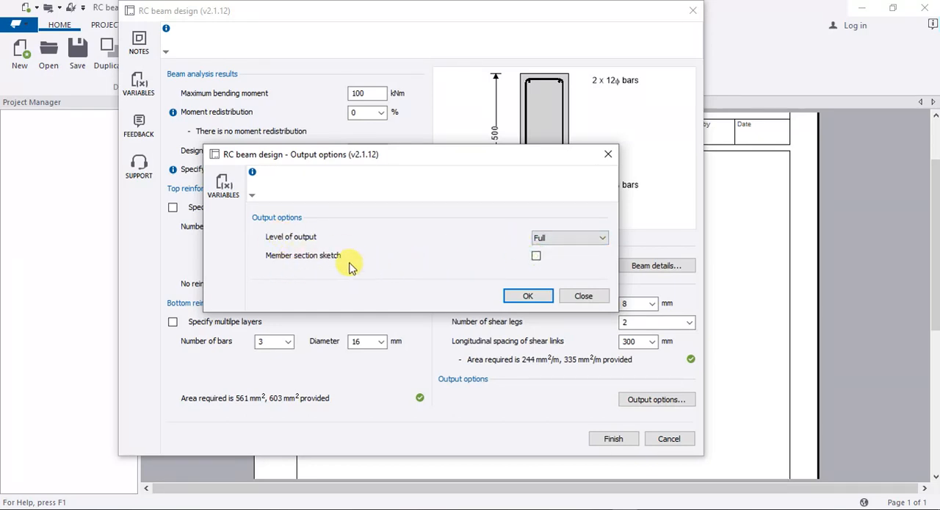
click(536, 256)
click(523, 296)
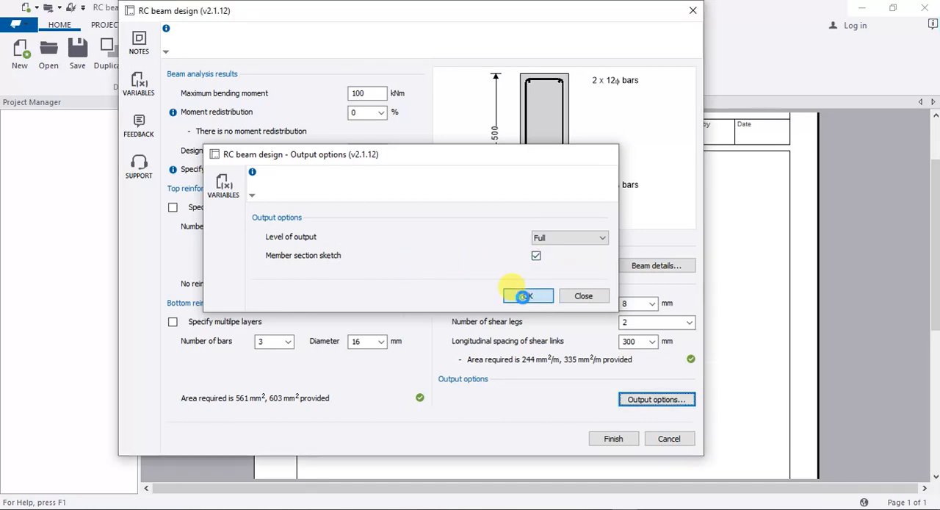
click(613, 439)
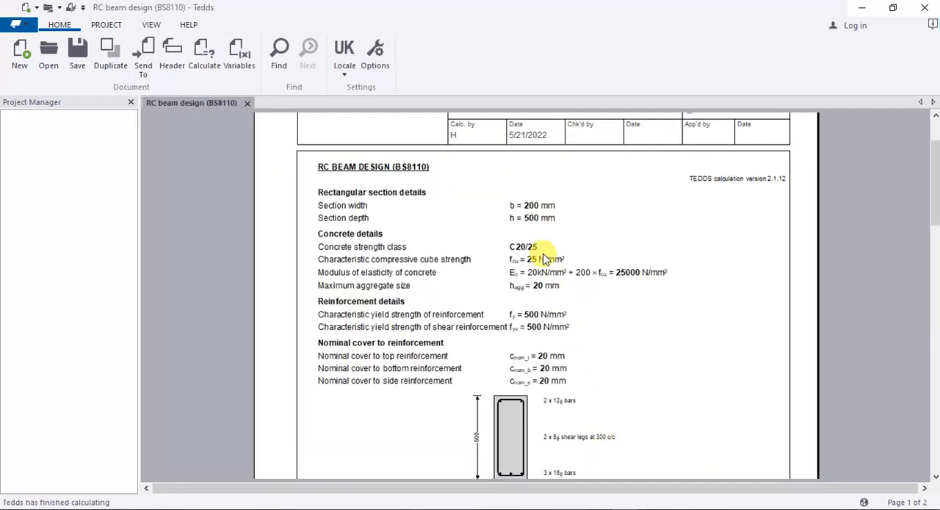
Step: Examine the calculation's section, concrete, reinforcement and cover details and the design moment resistance check
scroll(544, 256, down, 20)
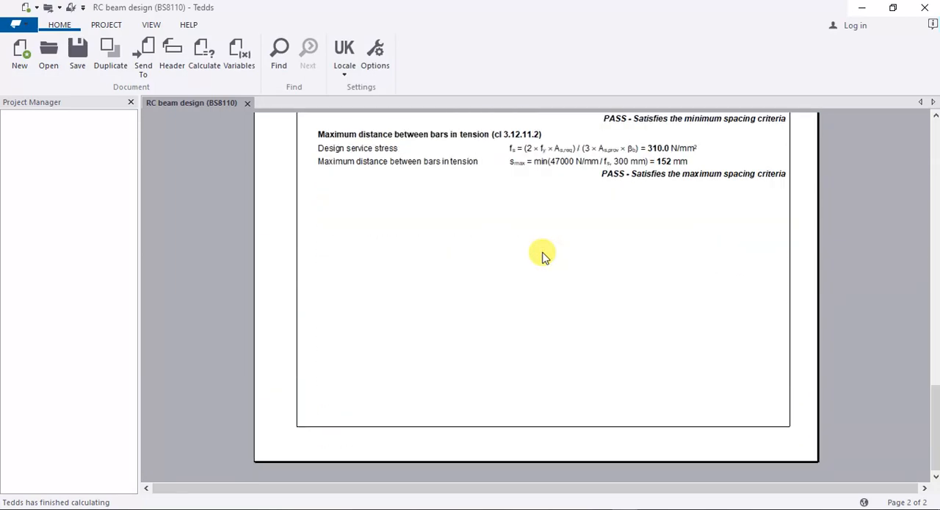
scroll(543, 256, up, 20)
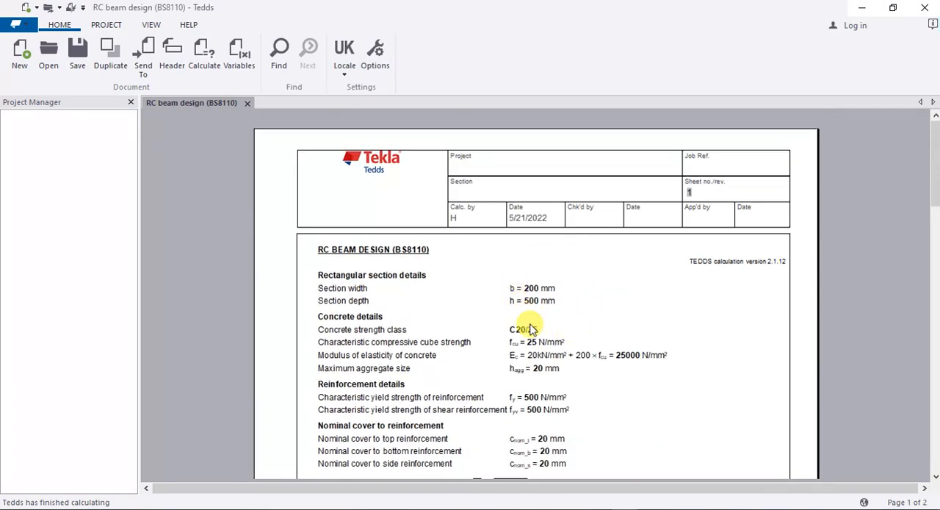
scroll(573, 278, down, 3)
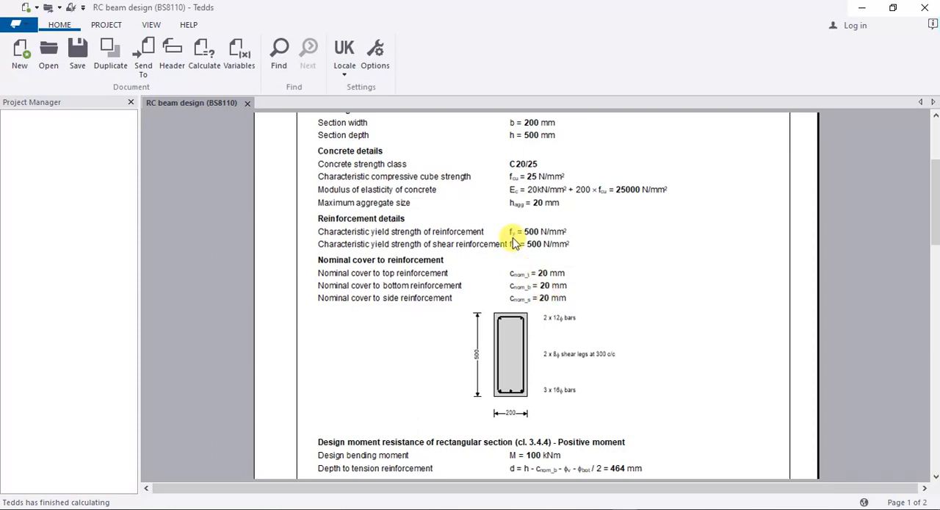
scroll(512, 220, down, 3)
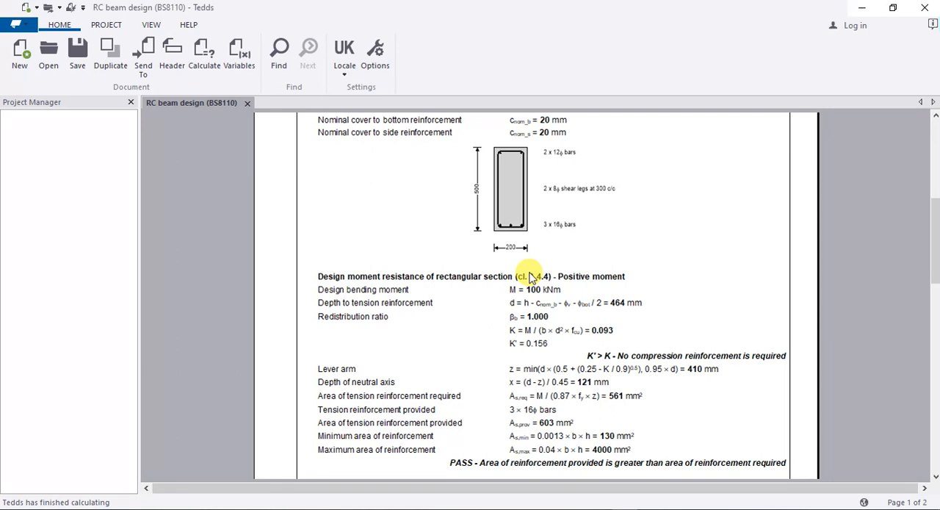
scroll(476, 264, down, 3)
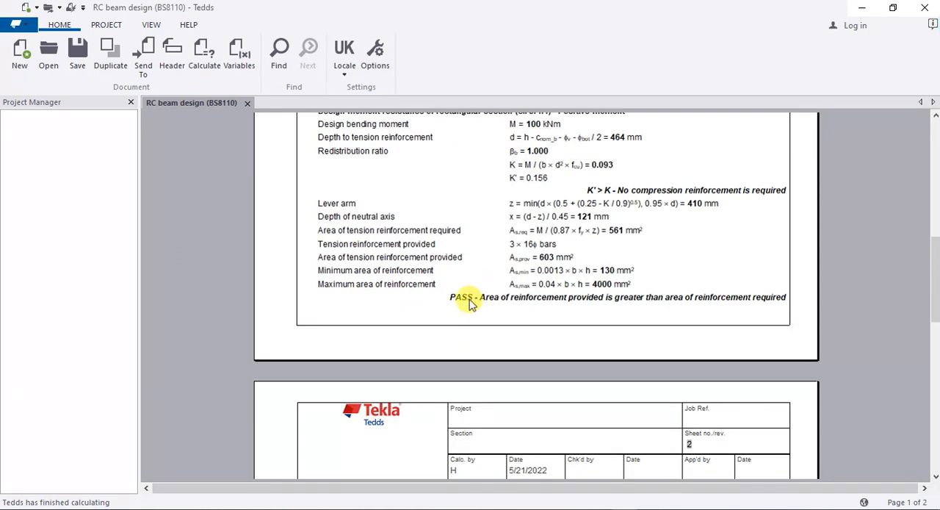
scroll(449, 250, up, 3)
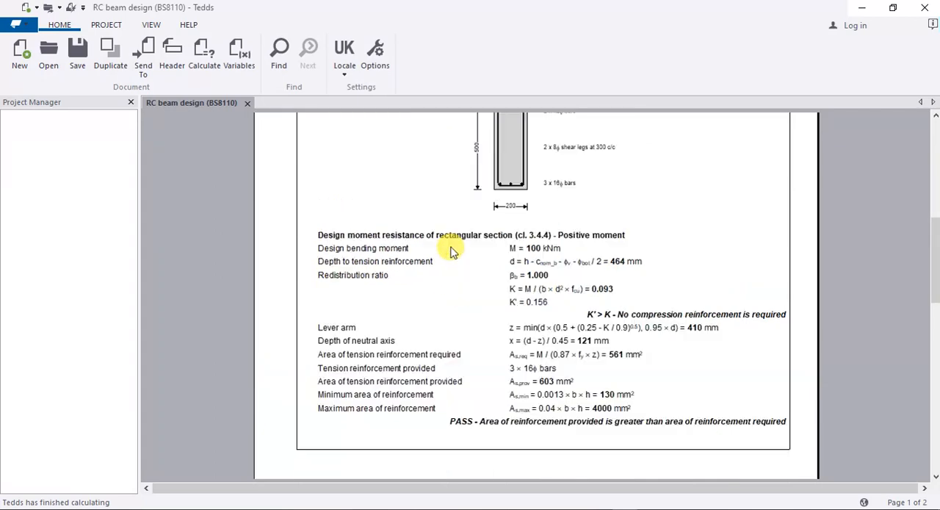
scroll(449, 248, down, 3)
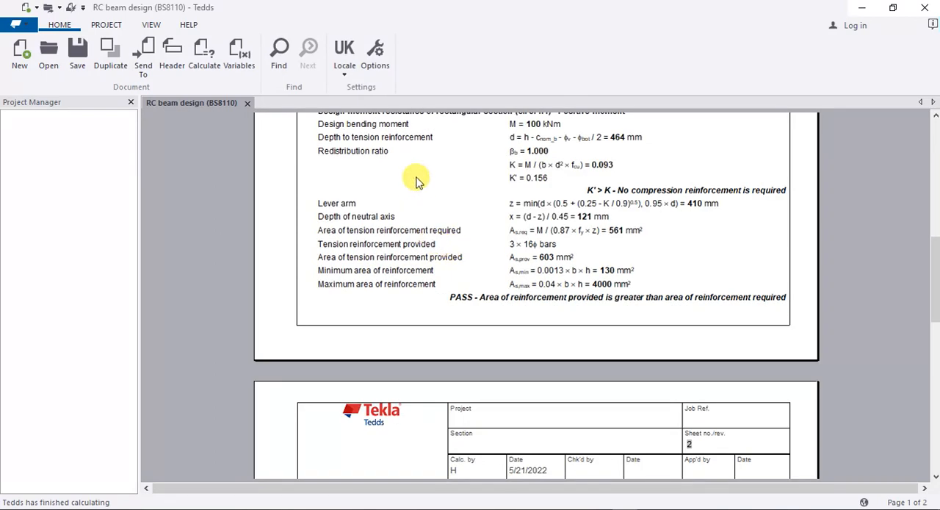
scroll(415, 178, up, 3)
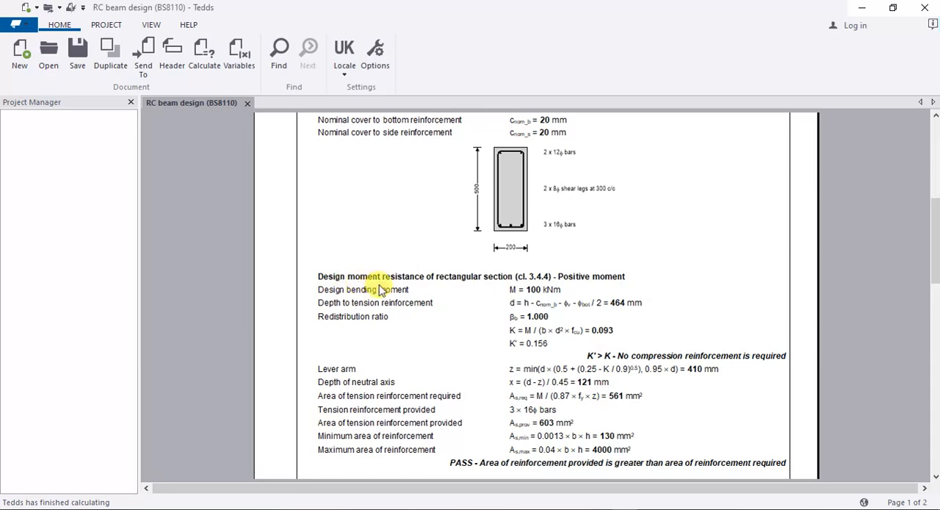
scroll(569, 269, down, 3)
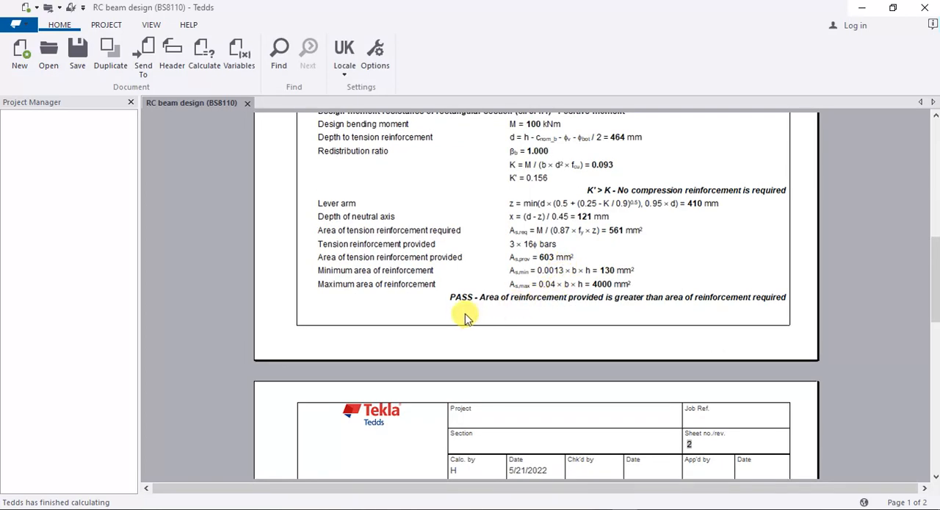
Step: Examine the rectangular section's shear design and the reinforcement spacing checks on the second page of the calculation
scroll(530, 228, down, 9)
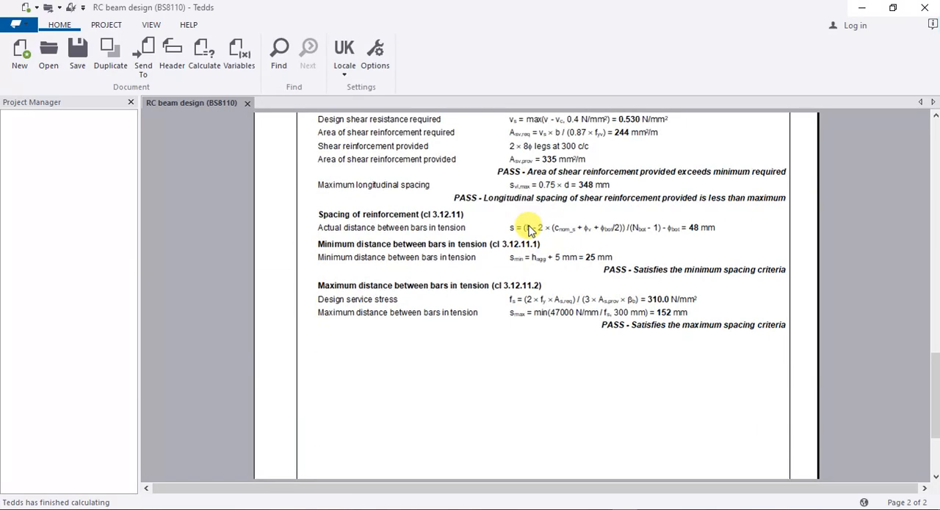
scroll(529, 230, up, 3)
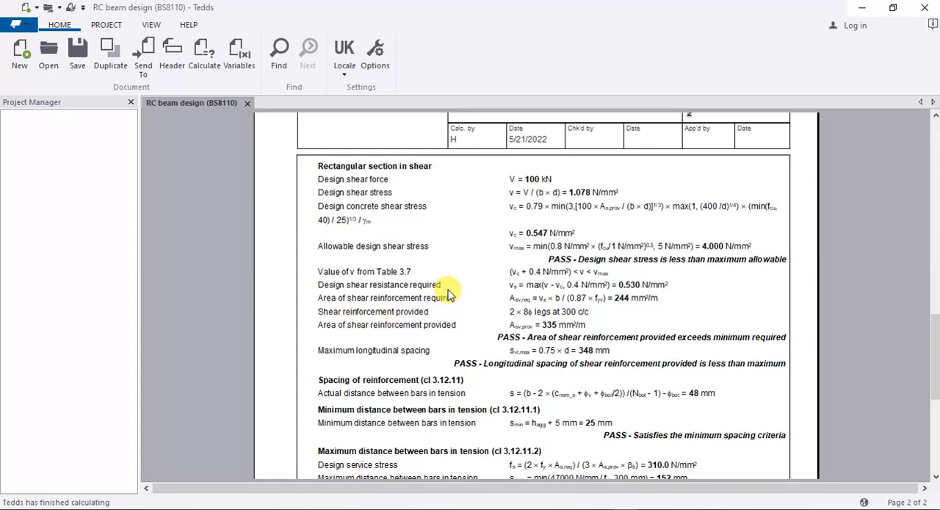
scroll(445, 290, down, 5)
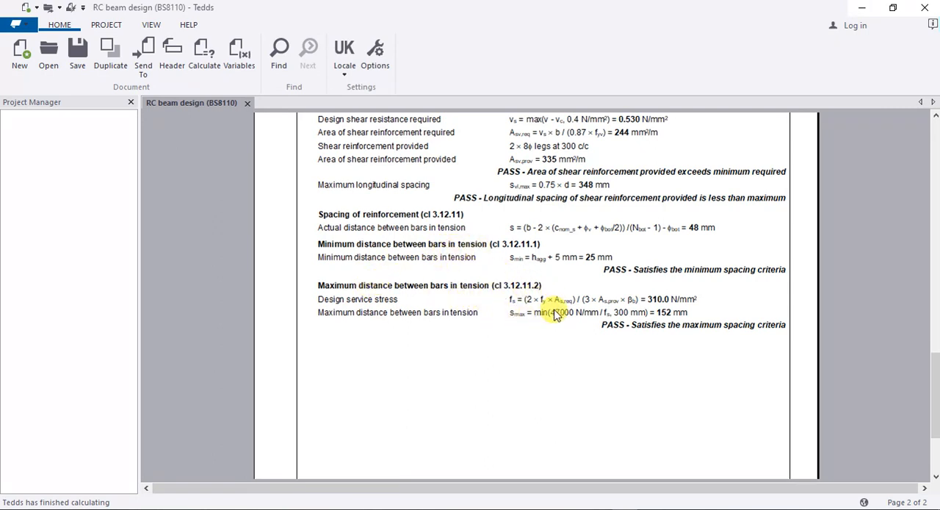
scroll(556, 314, up, 15)
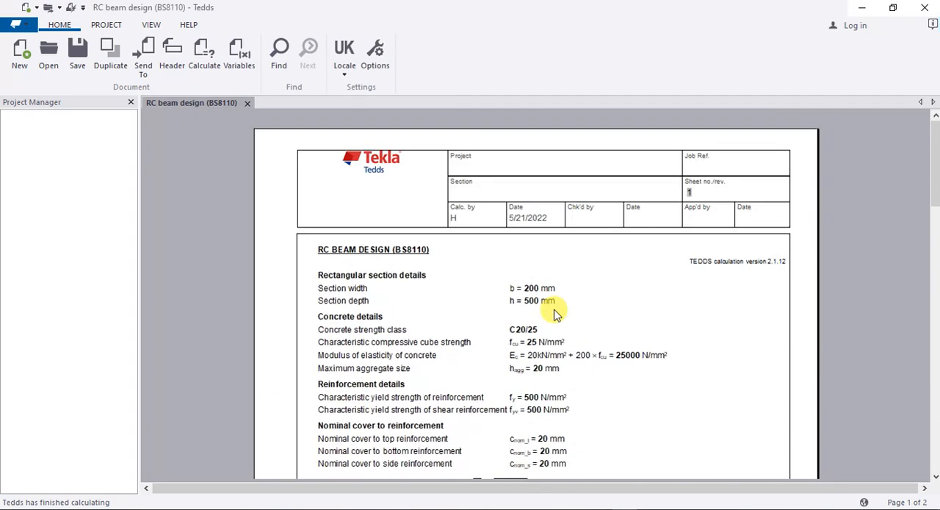
scroll(556, 314, down, 5)
scroll(556, 314, up, 5)
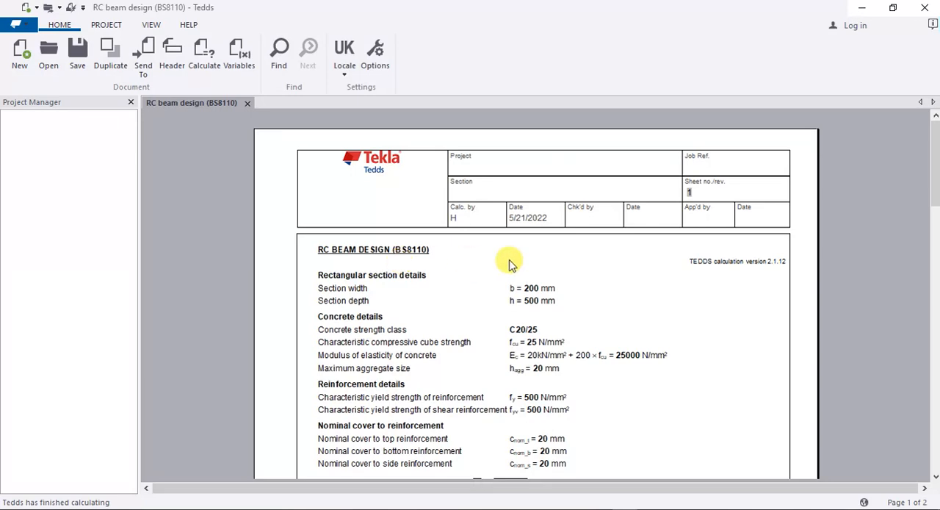
scroll(510, 263, down, 10)
scroll(512, 264, down, 10)
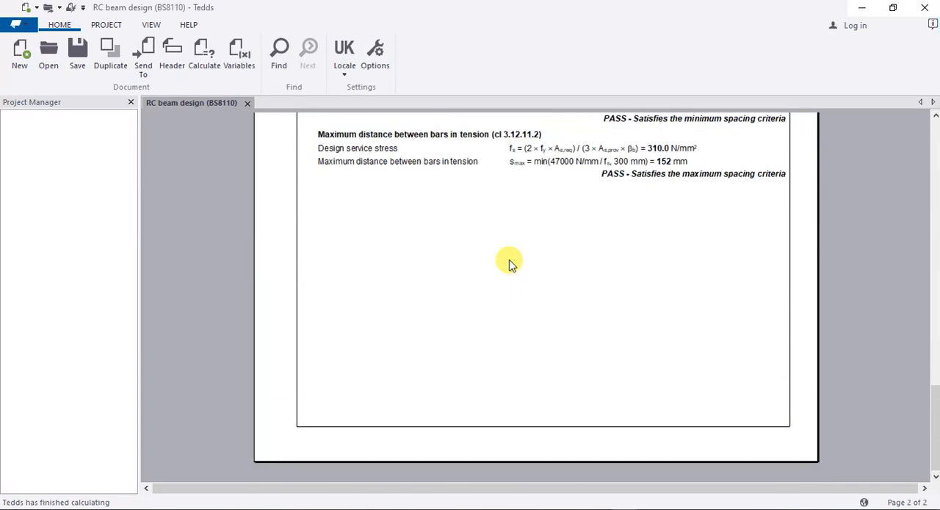
Step: Review the whole calculation report again, comparing the moment, shear and minimum and maximum bar spacing checks
scroll(512, 264, up, 3)
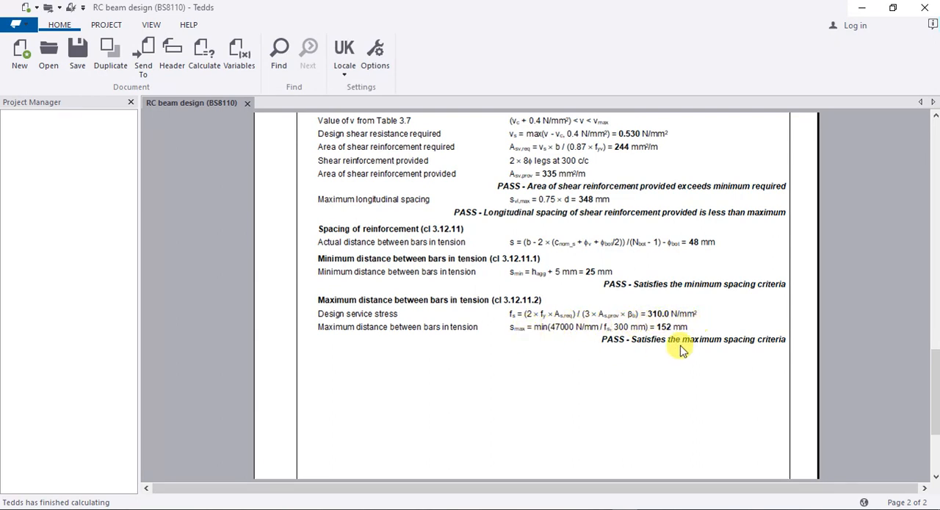
scroll(592, 294, up, 15)
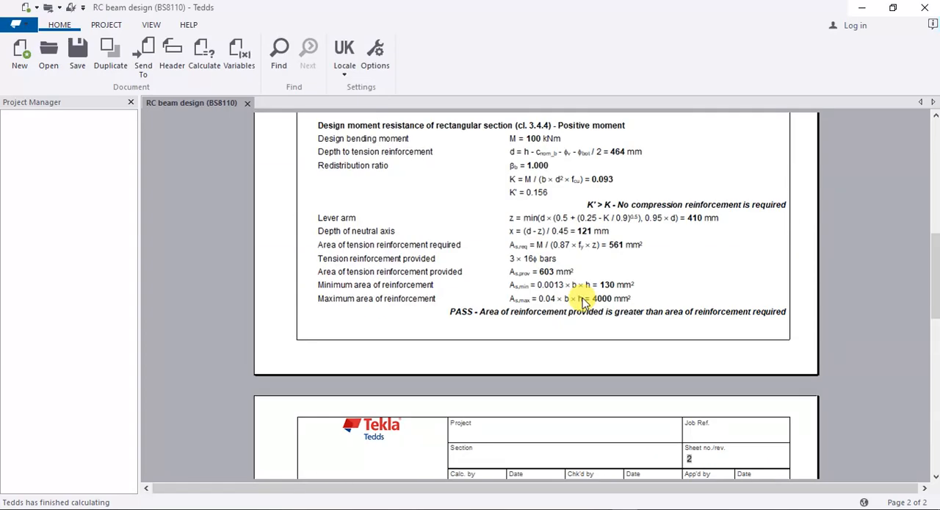
scroll(584, 301, down, 15)
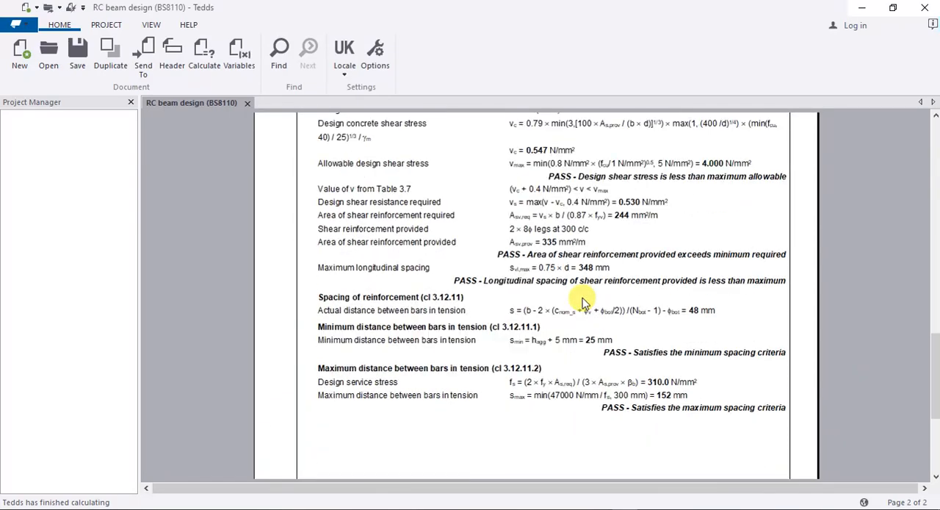
scroll(584, 301, up, 15)
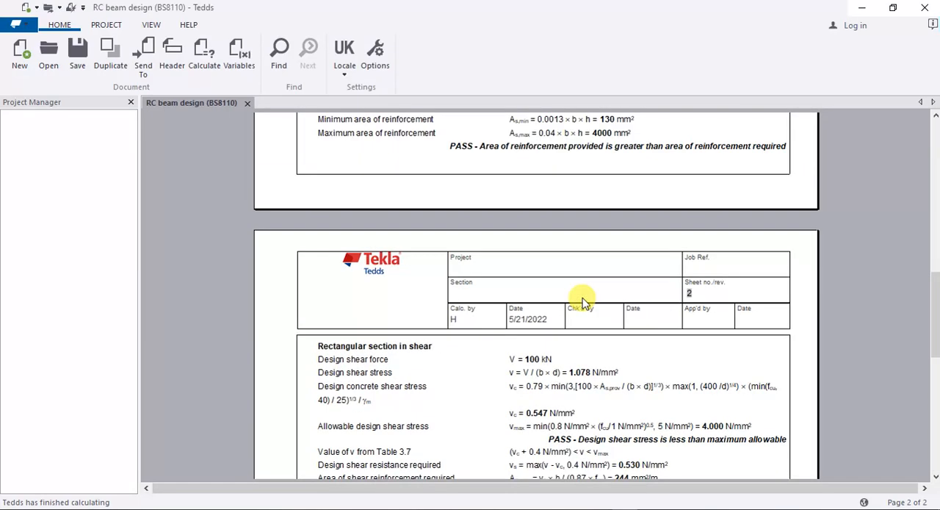
scroll(584, 301, down, 15)
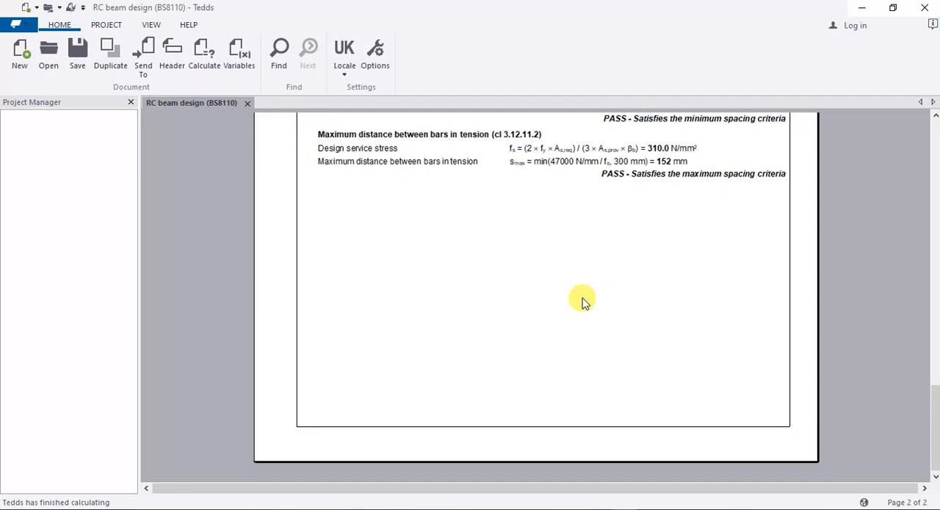
scroll(584, 302, up, 5)
scroll(584, 301, down, 3)
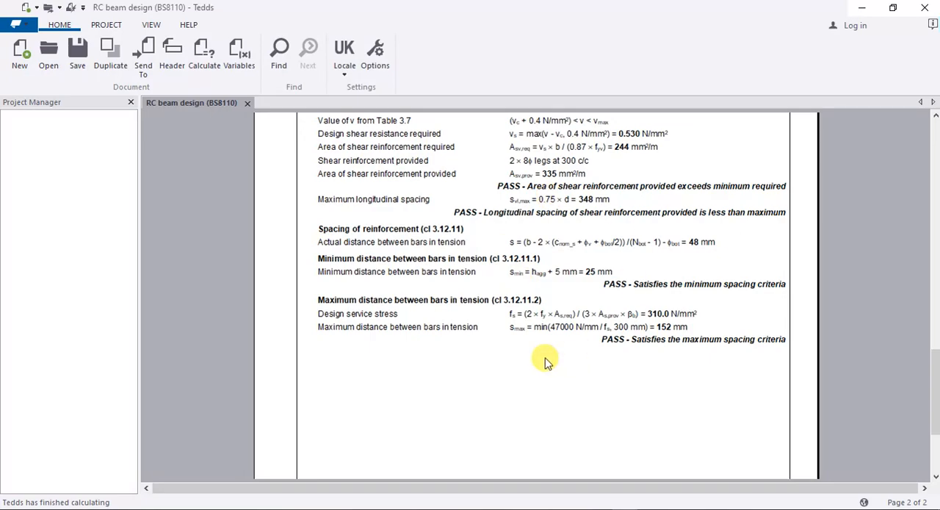
scroll(545, 360, up, 6)
scroll(544, 360, up, 12)
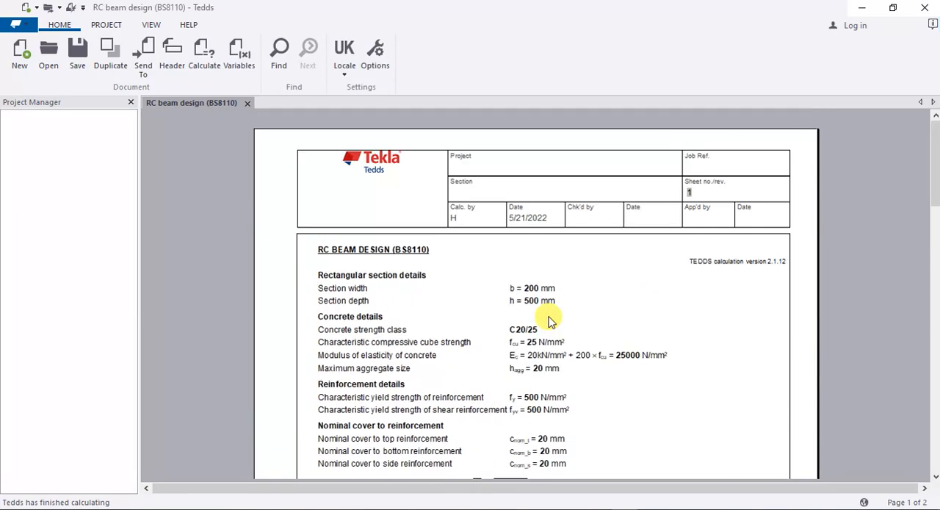
scroll(550, 314, down, 6)
scroll(550, 317, down, 15)
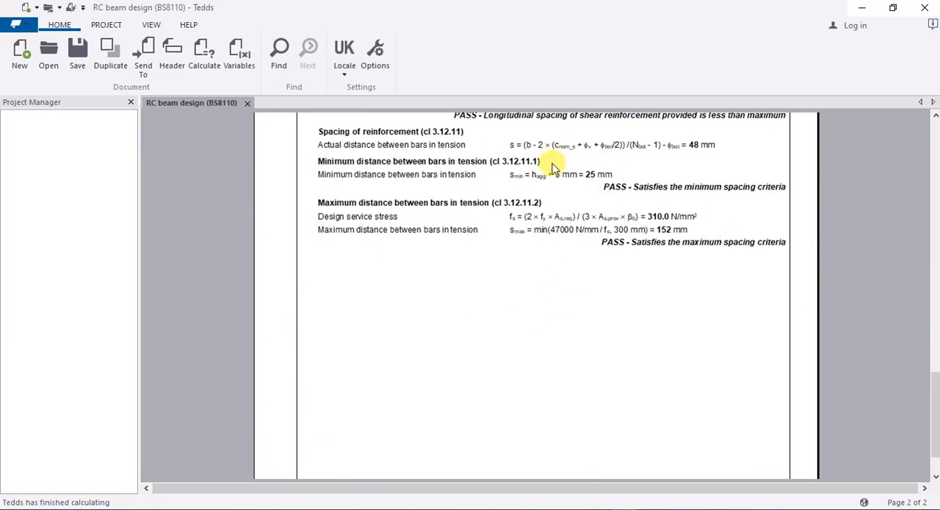
scroll(476, 233, up, 3)
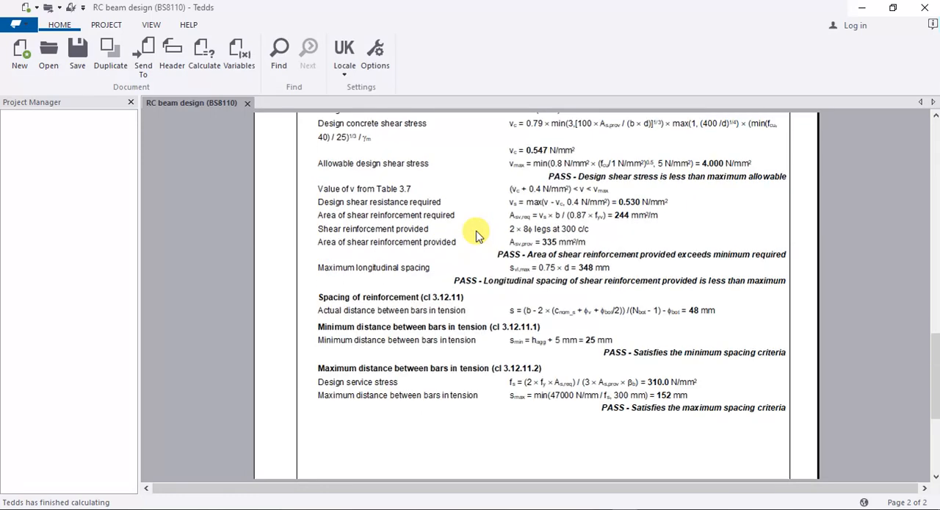
Step: Recheck the design moment resistance results and the section, cover and reinforcement details with the member sketch on the first page
scroll(476, 234, up, 15)
scroll(476, 233, down, 7)
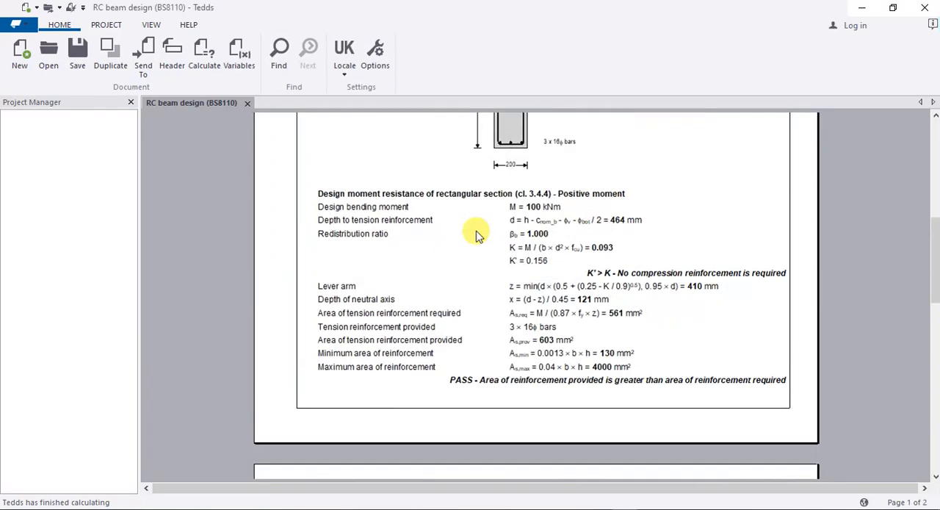
scroll(476, 234, up, 7)
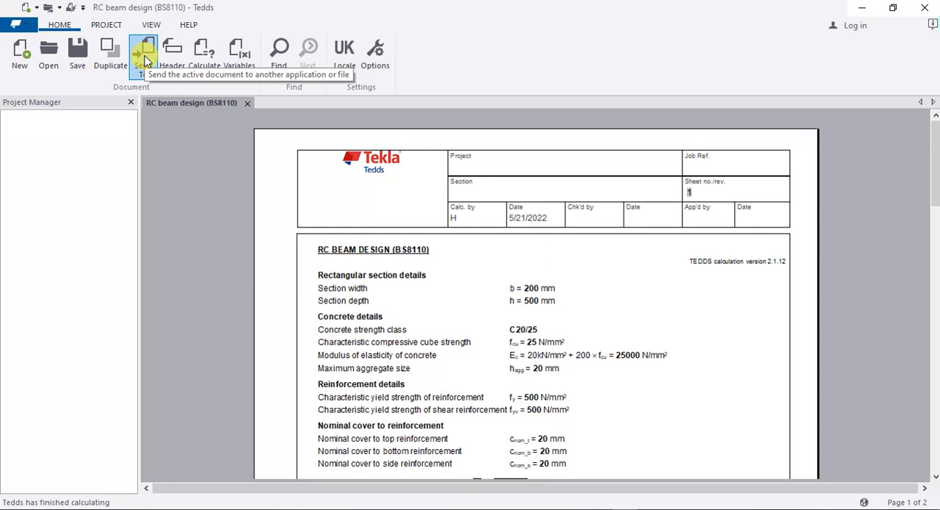
scroll(447, 290, down, 3)
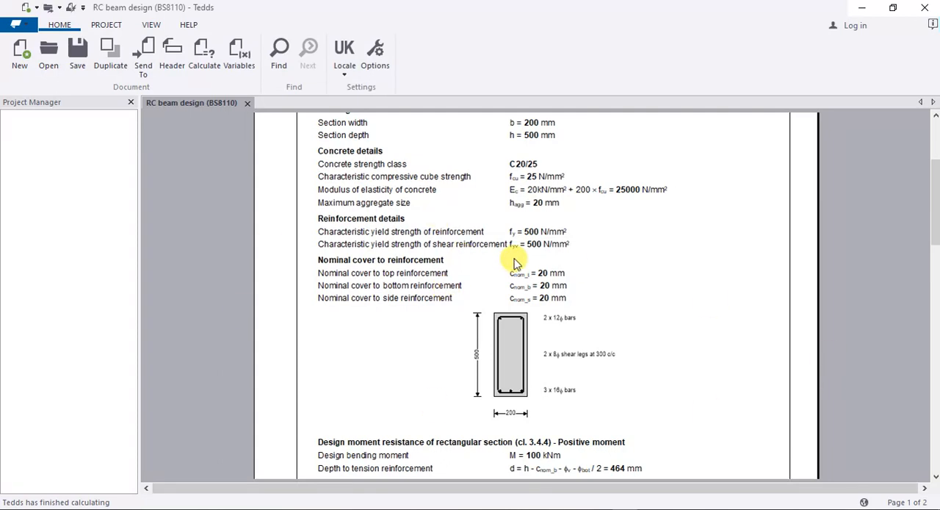
scroll(514, 262, up, 3)
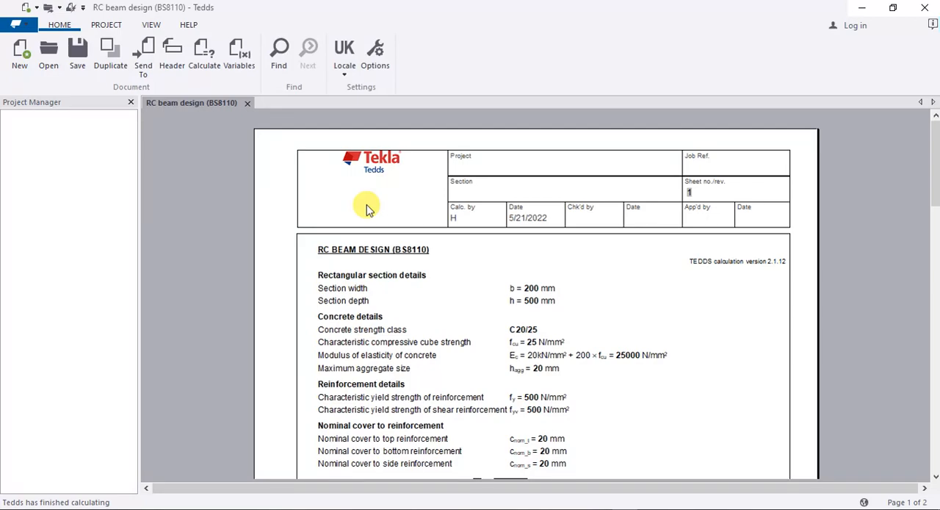
scroll(390, 209, down, 5)
scroll(389, 209, down, 5)
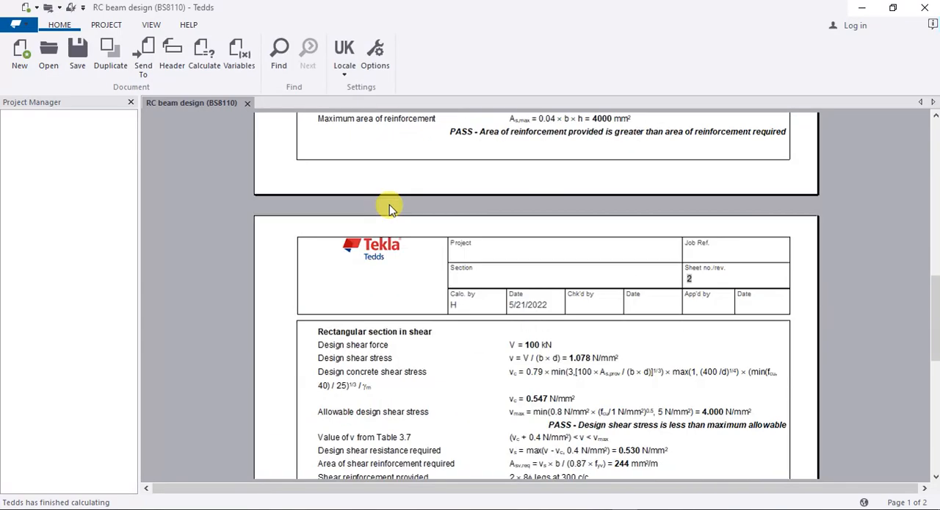
scroll(389, 209, down, 10)
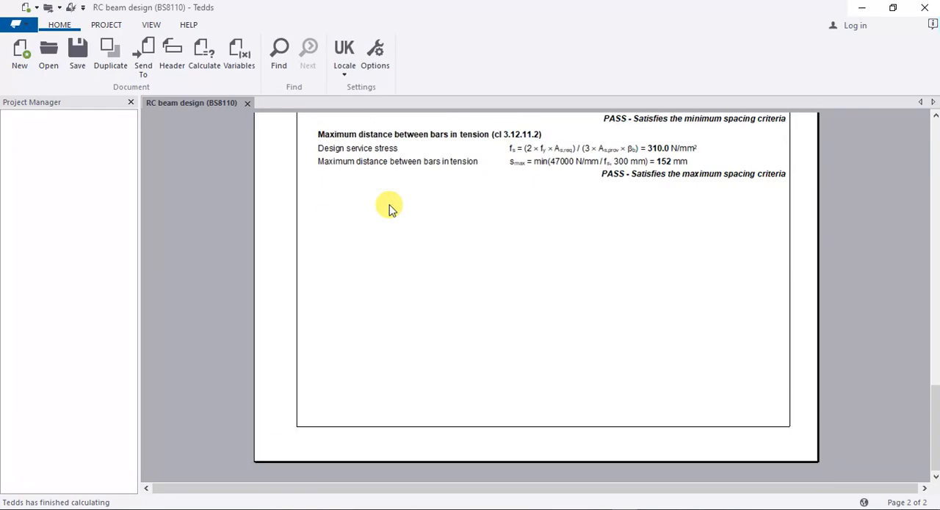
scroll(390, 210, up, 3)
scroll(389, 210, up, 20)
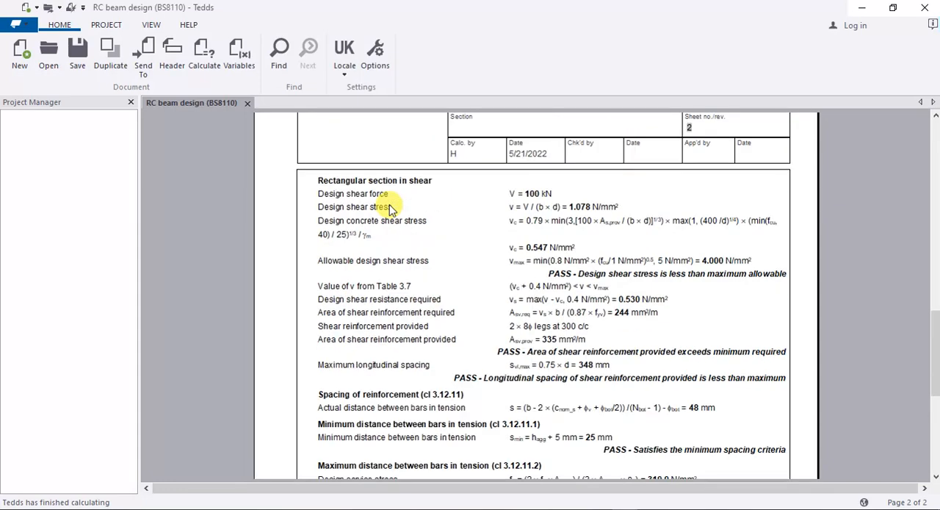
scroll(390, 209, down, 20)
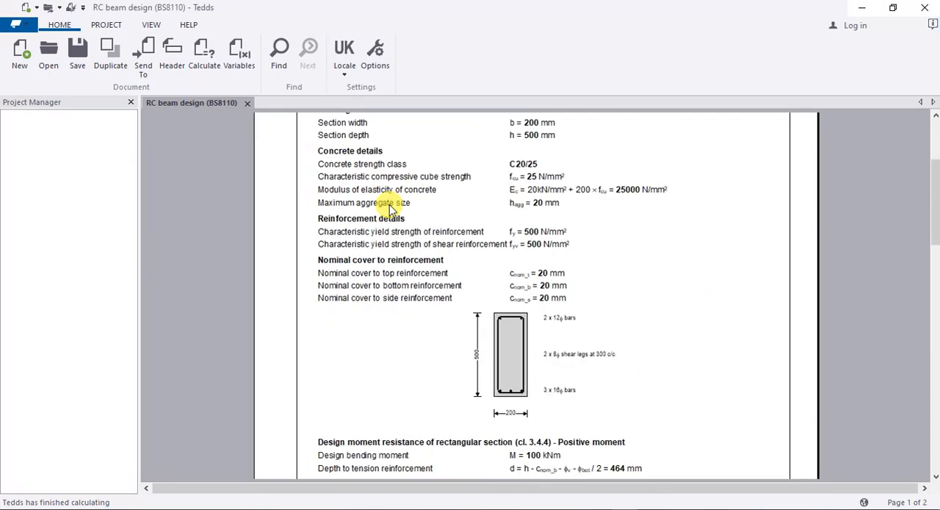
scroll(390, 209, down, 3)
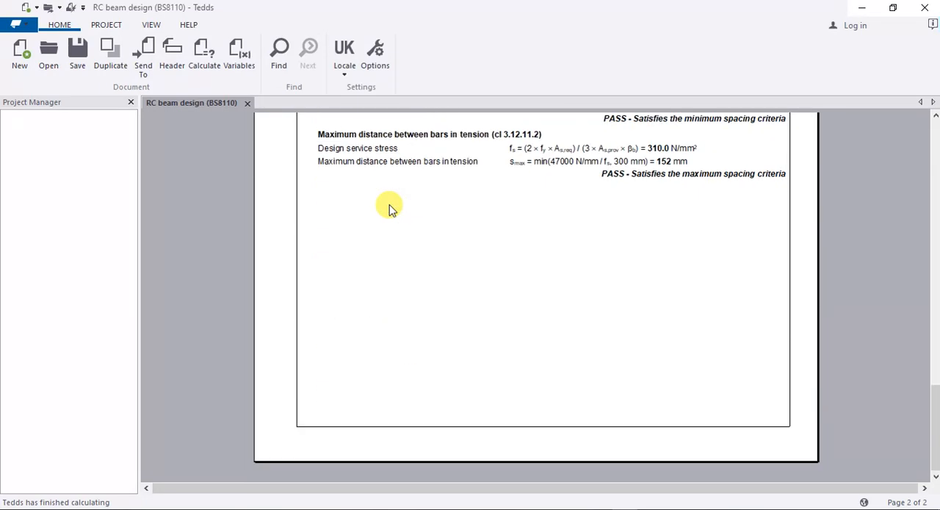
scroll(389, 209, up, 20)
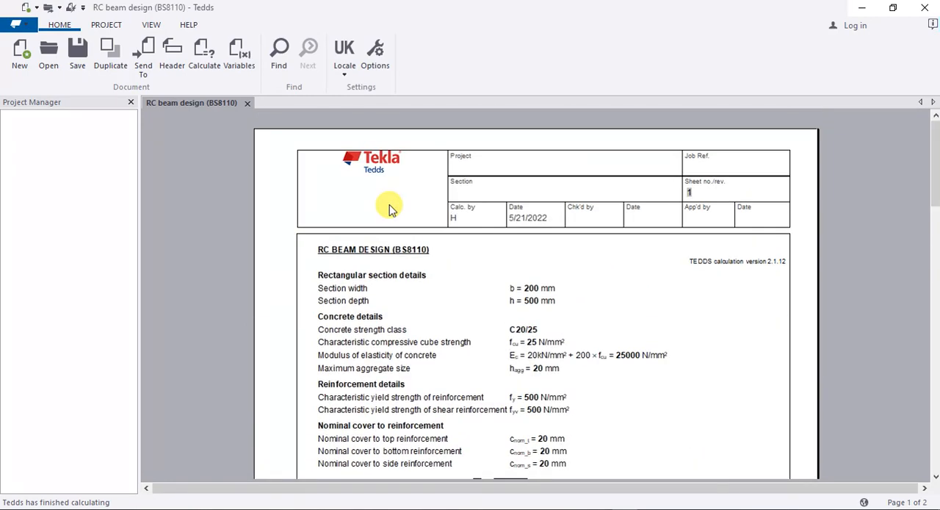
scroll(390, 210, down, 20)
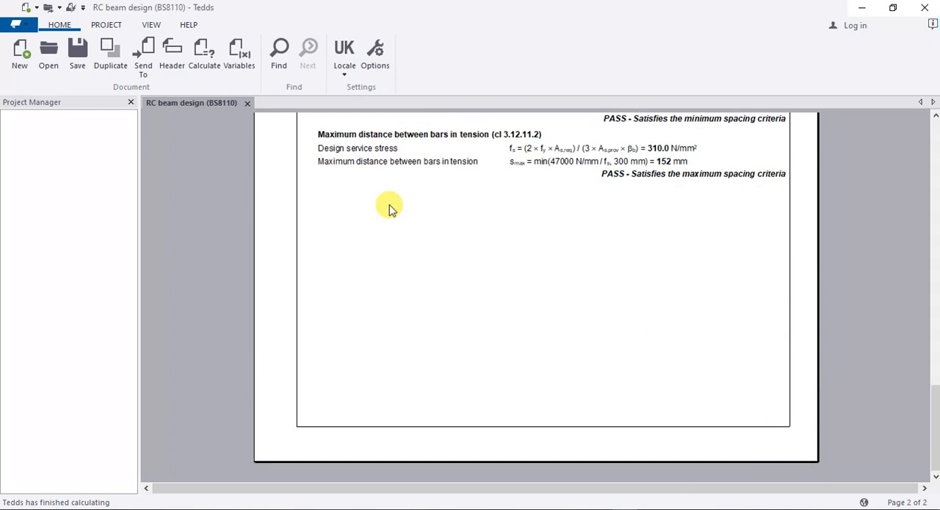